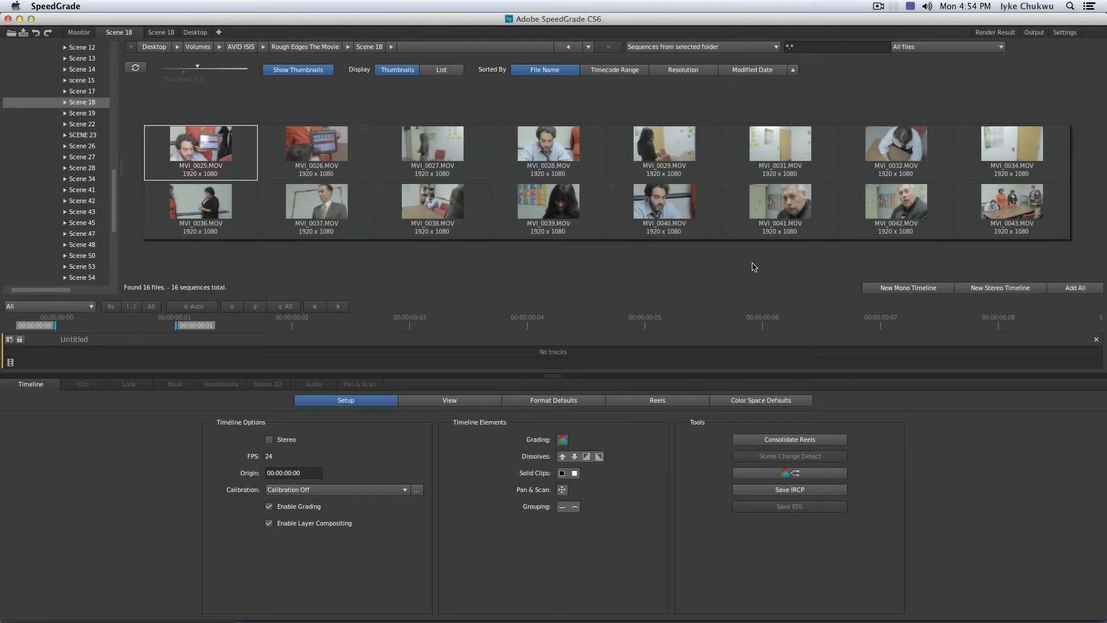
- In Avid Media Composer, scrub the Scene 18_Selects1 sequence and view the Scene#8 bin clips
{"action": "mouse_move", "coordinate": [692, 230]}
{"action": "key", "text": "super+Tab"}
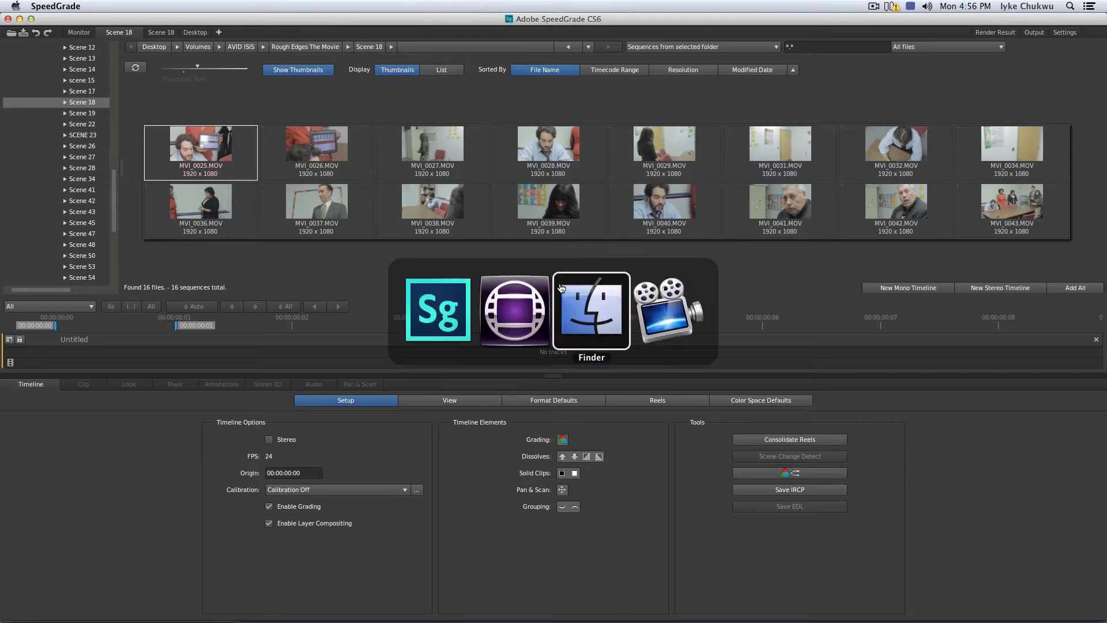
{"action": "left_click", "coordinate": [510, 314]}
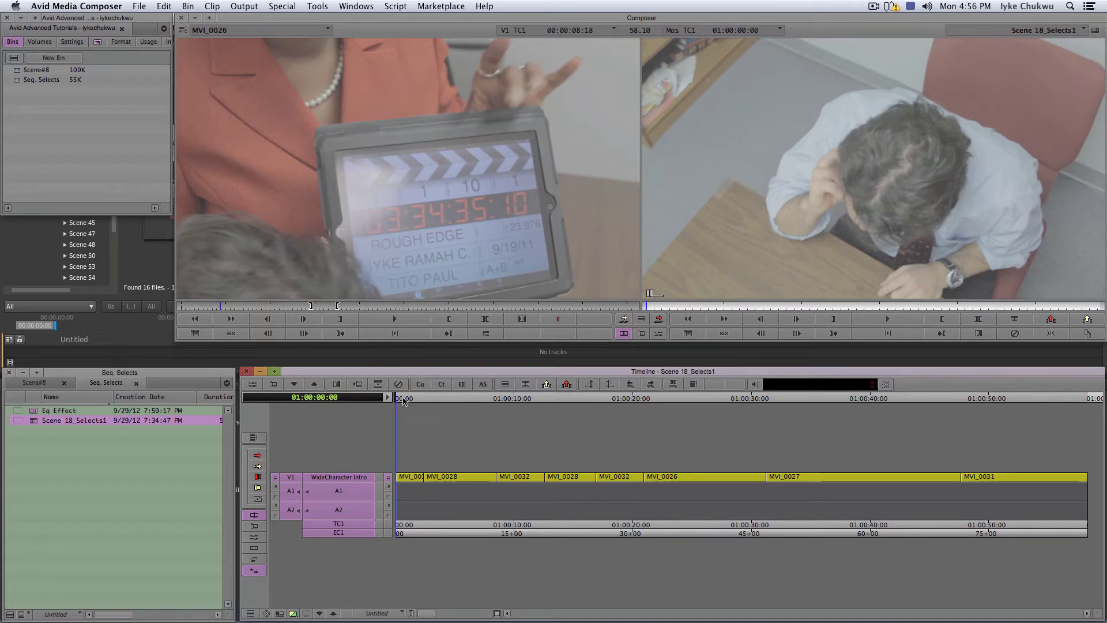
{"action": "left_click_drag", "start_coordinate": [400, 401], "coordinate": [517, 405]}
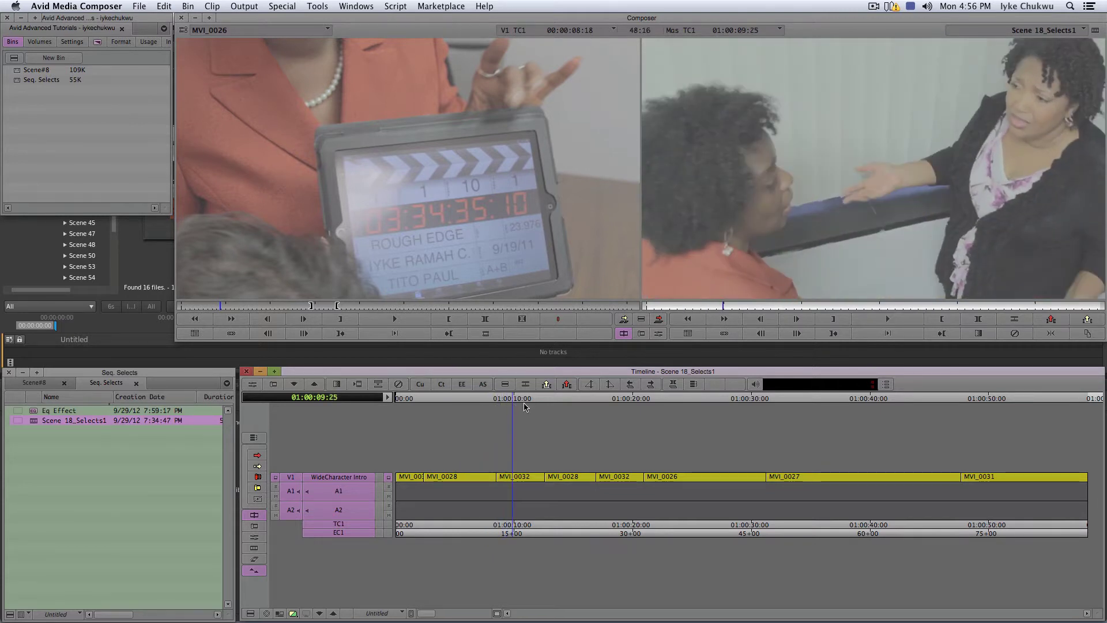
{"action": "left_click", "coordinate": [40, 384]}
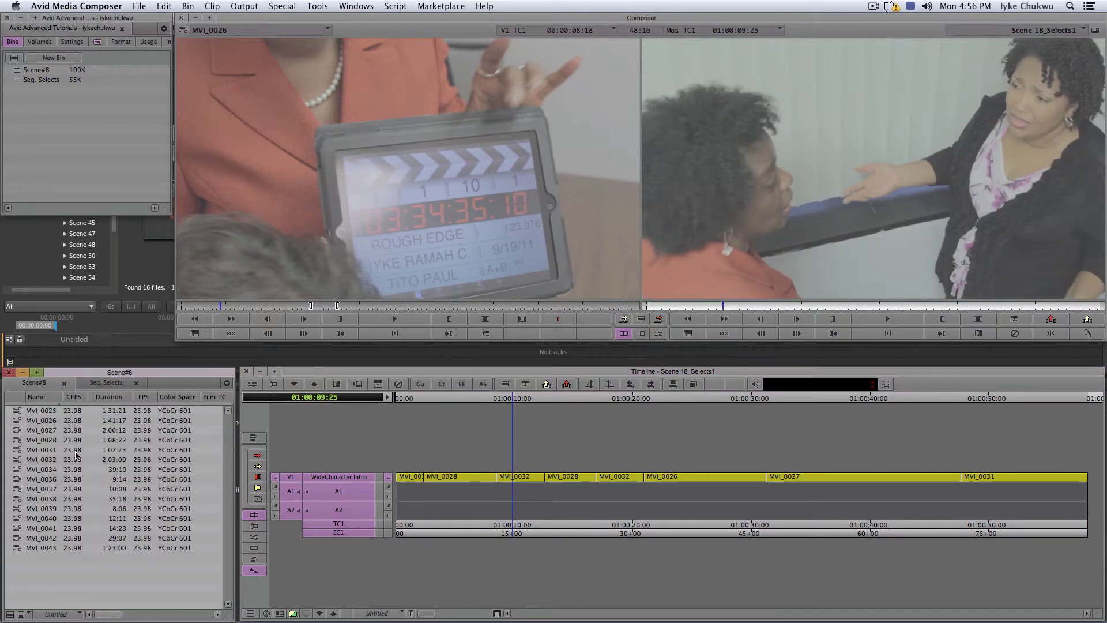
{"action": "left_click", "coordinate": [546, 403]}
{"action": "left_click_drag", "start_coordinate": [566, 403], "coordinate": [488, 445]}
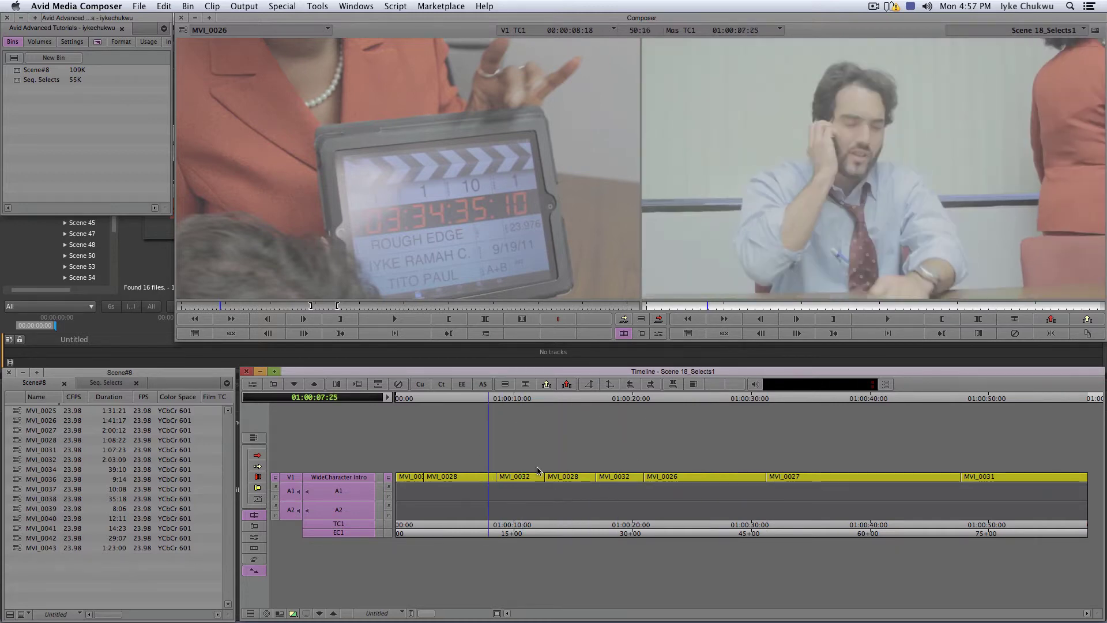
{"action": "key", "text": "super+Tab"}
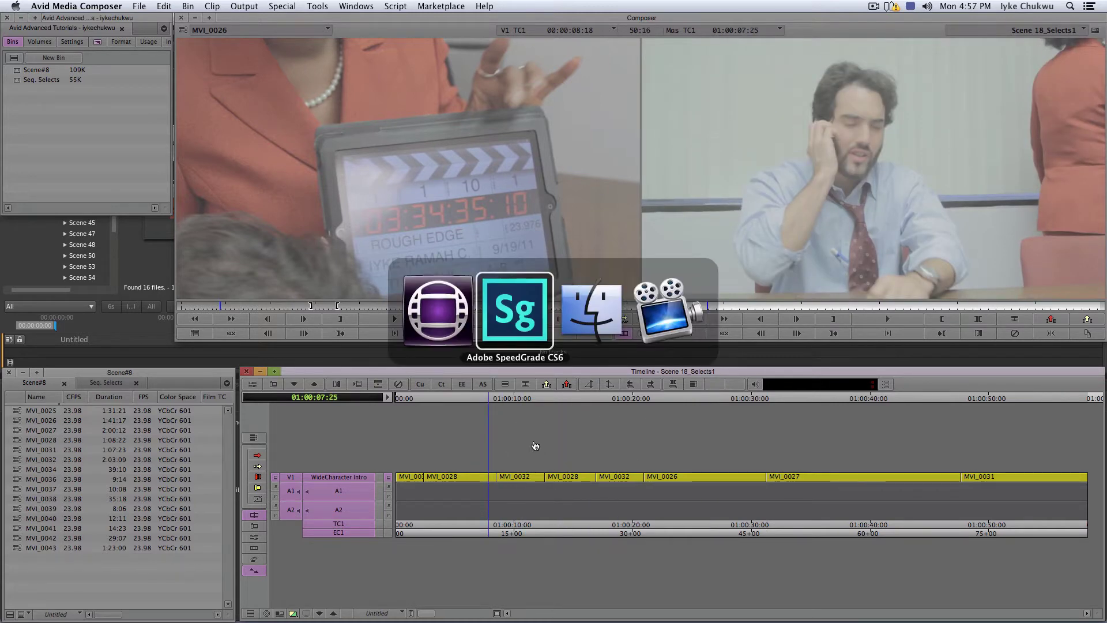
- Bring SpeedGrade CS6 back in front with its Scene 18 clip thumbnails
{"action": "left_click", "coordinate": [516, 330]}
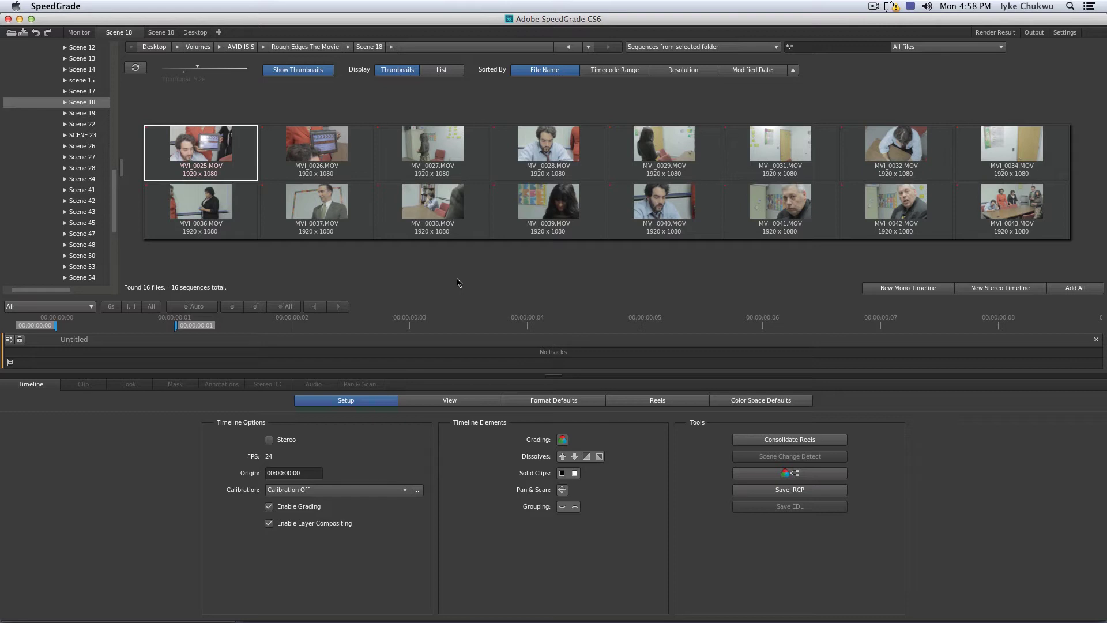
{"action": "key", "text": "super+comma"}
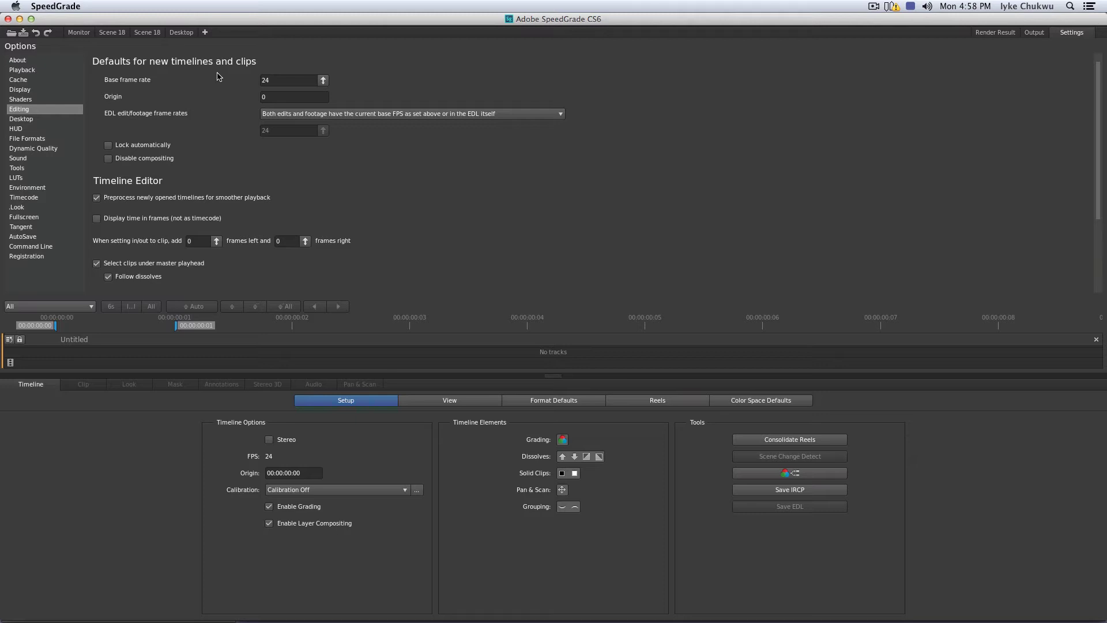
{"action": "left_click", "coordinate": [348, 116]}
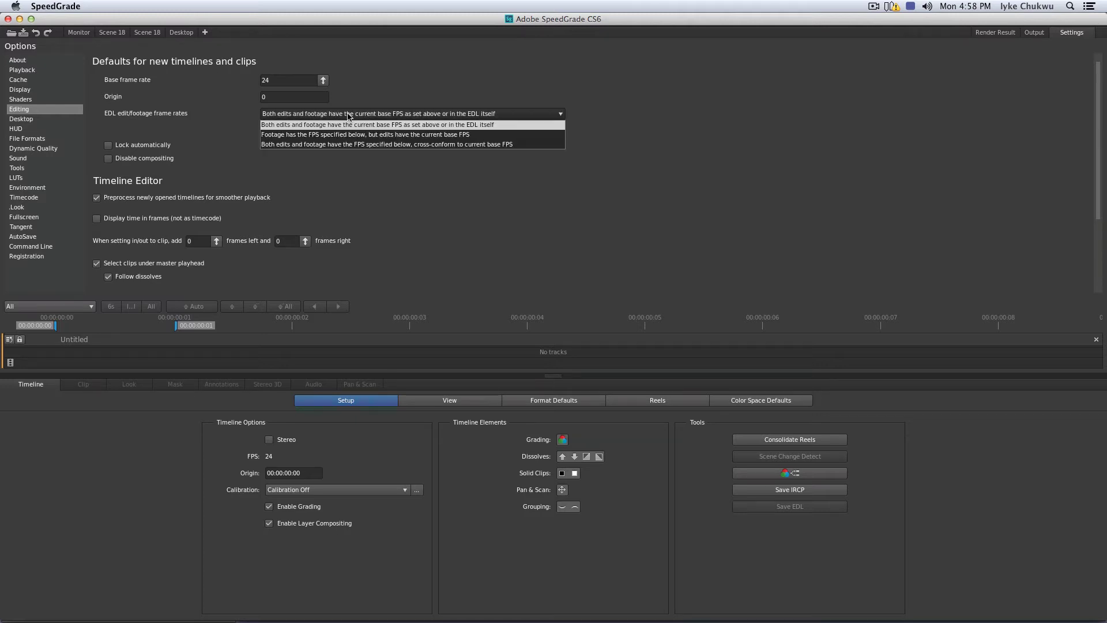
{"action": "left_click", "coordinate": [328, 136]}
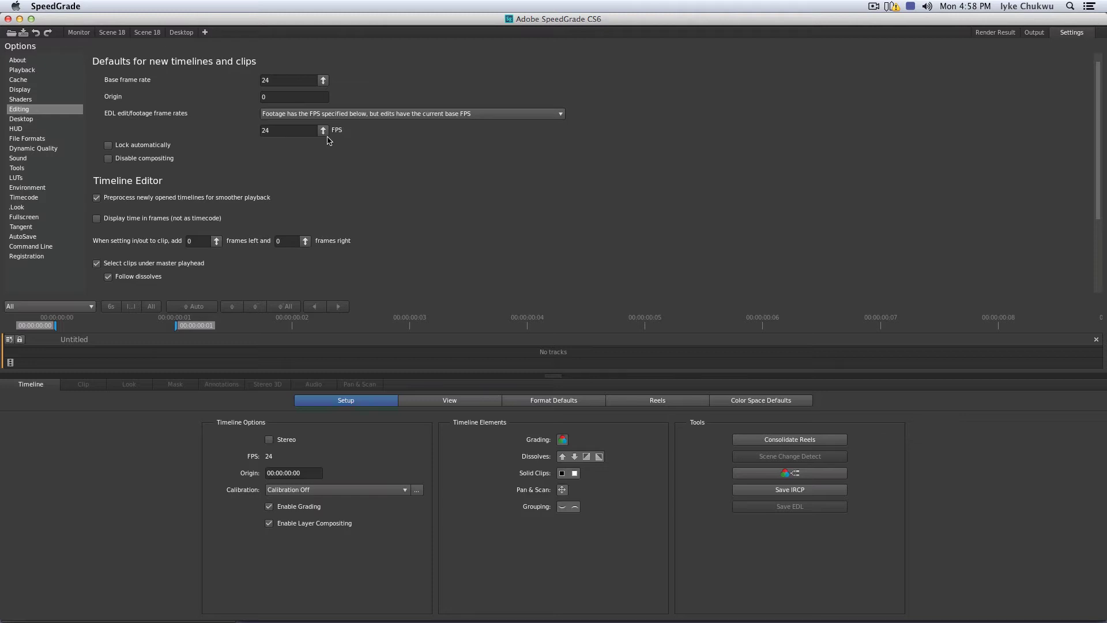
{"action": "double_click", "coordinate": [275, 131]}
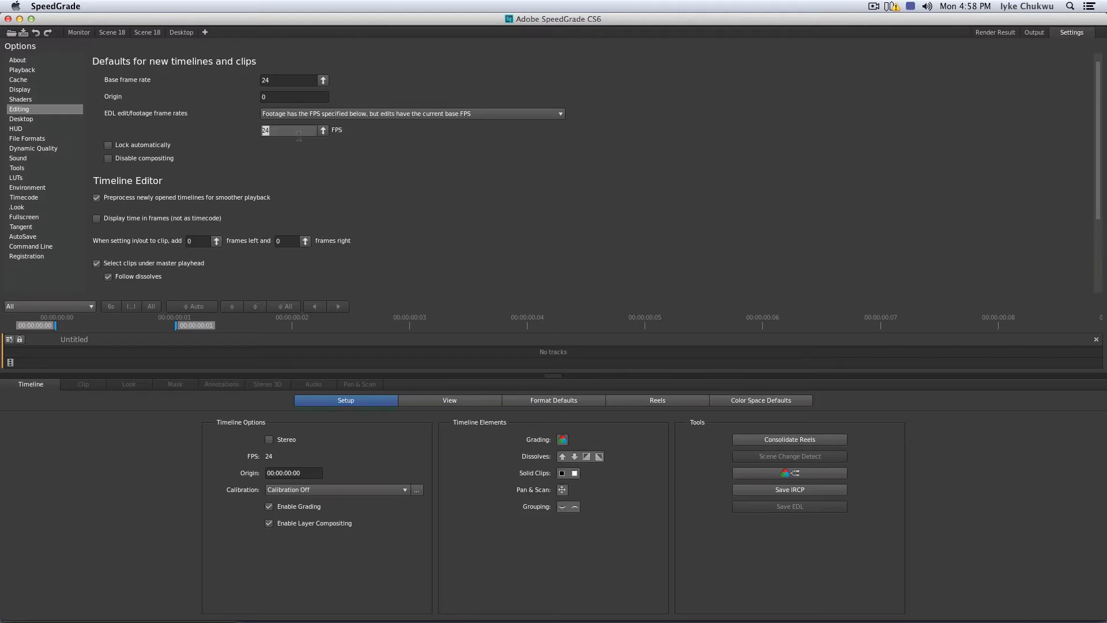
{"action": "left_click", "coordinate": [320, 116]}
{"action": "left_click", "coordinate": [319, 126]}
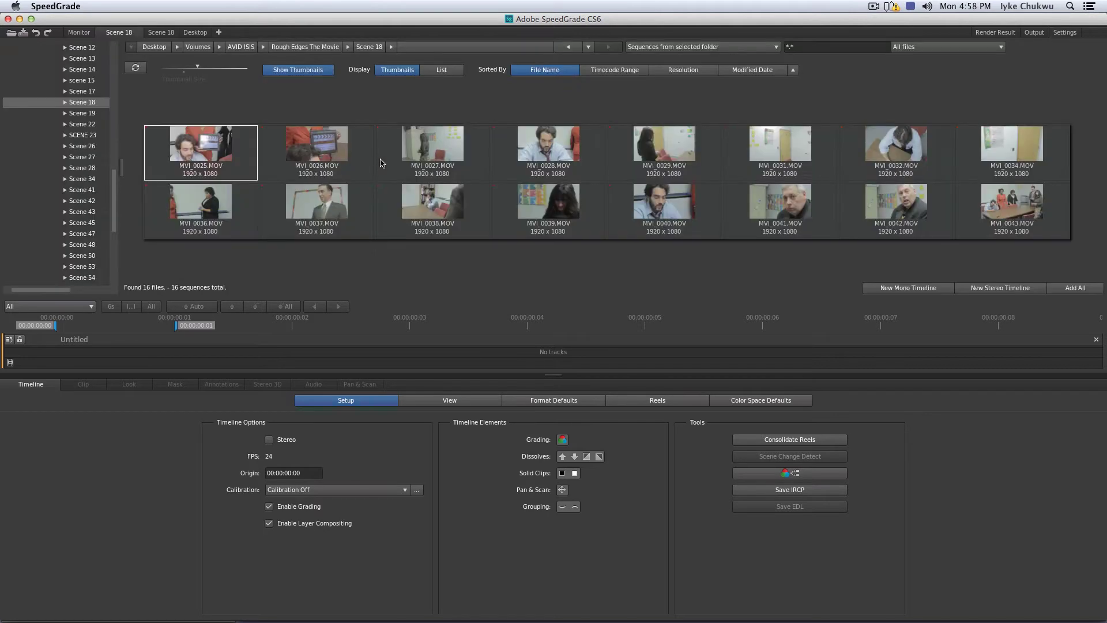
{"action": "mouse_move", "coordinate": [318, 236]}
{"action": "mouse_move", "coordinate": [174, 127]}
{"action": "mouse_move", "coordinate": [510, 228]}
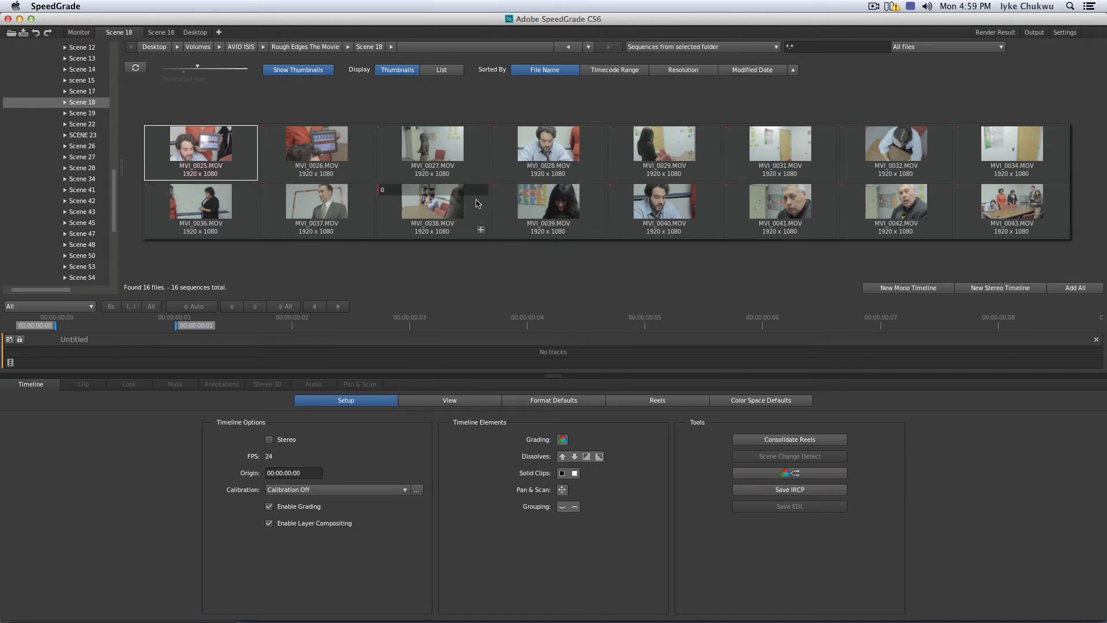
{"action": "mouse_move", "coordinate": [632, 234]}
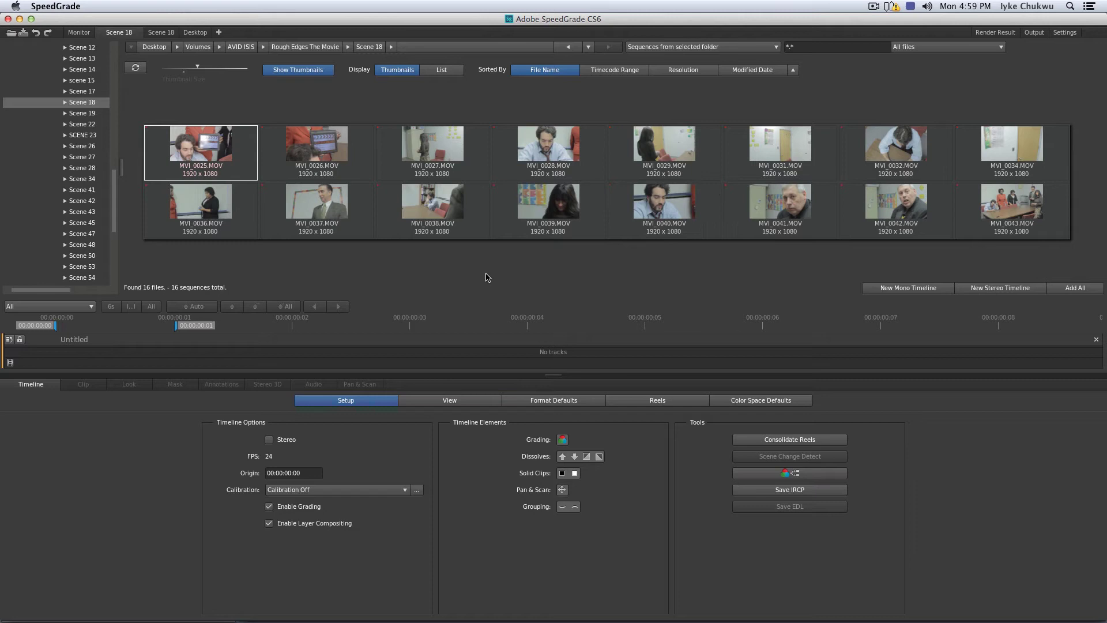
{"action": "key", "text": "super+Tab"}
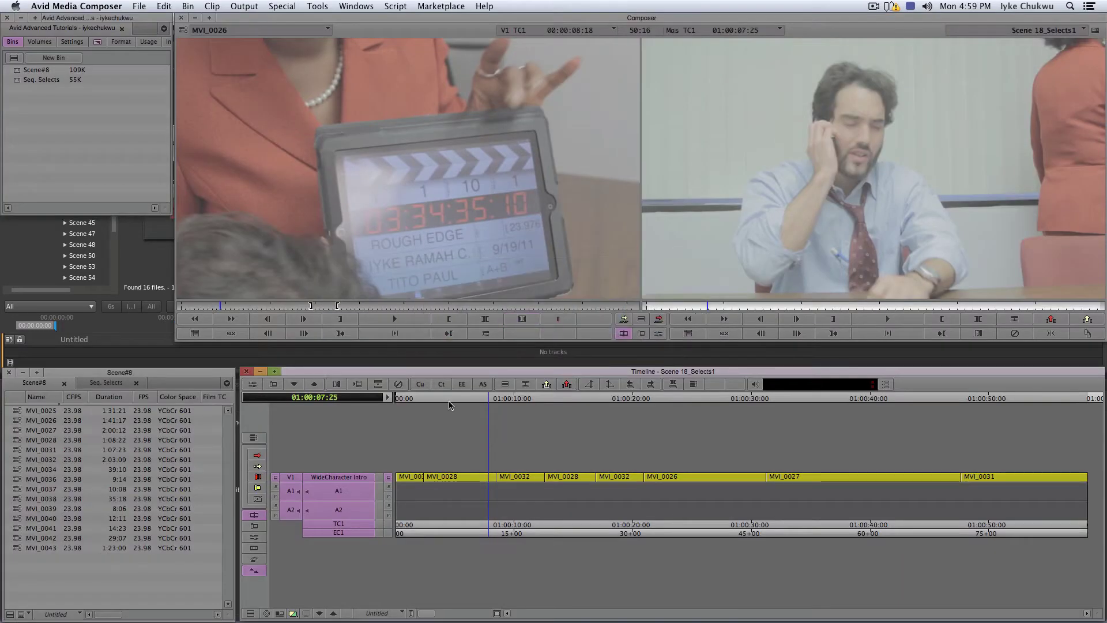
{"action": "left_click_drag", "start_coordinate": [483, 402], "coordinate": [591, 416]}
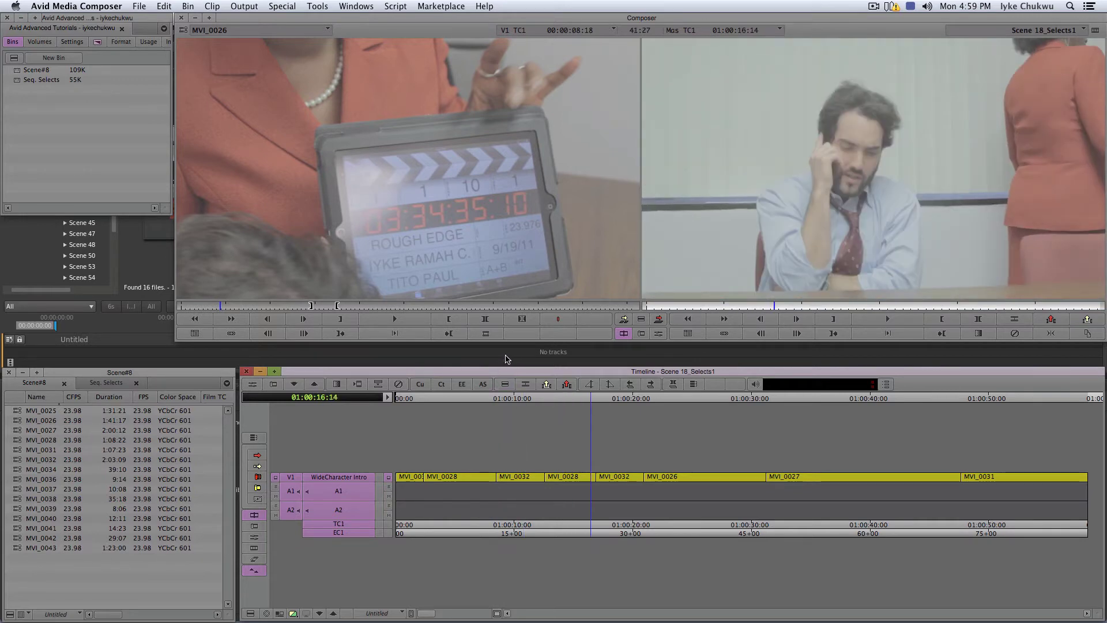
{"action": "key", "text": "super+Tab"}
{"action": "left_click", "coordinate": [502, 342]}
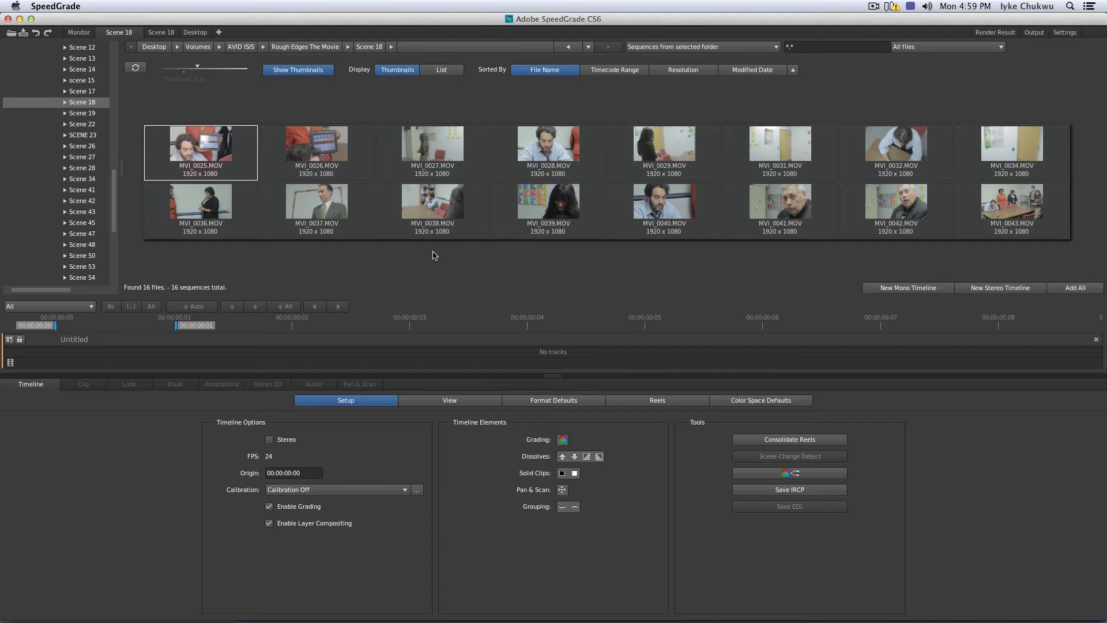
- Build a new timeline from SCENE 18_SELECTS1.edl in the export folder and dismiss the frame-rate error
{"action": "mouse_move", "coordinate": [230, 153]}
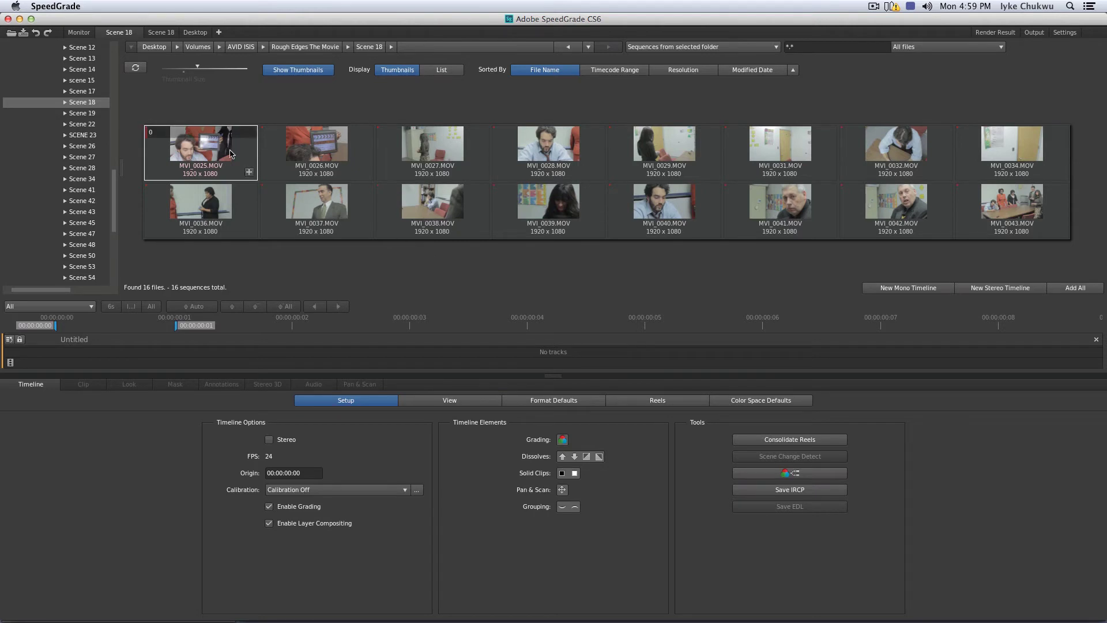
{"action": "left_click", "coordinate": [161, 32]}
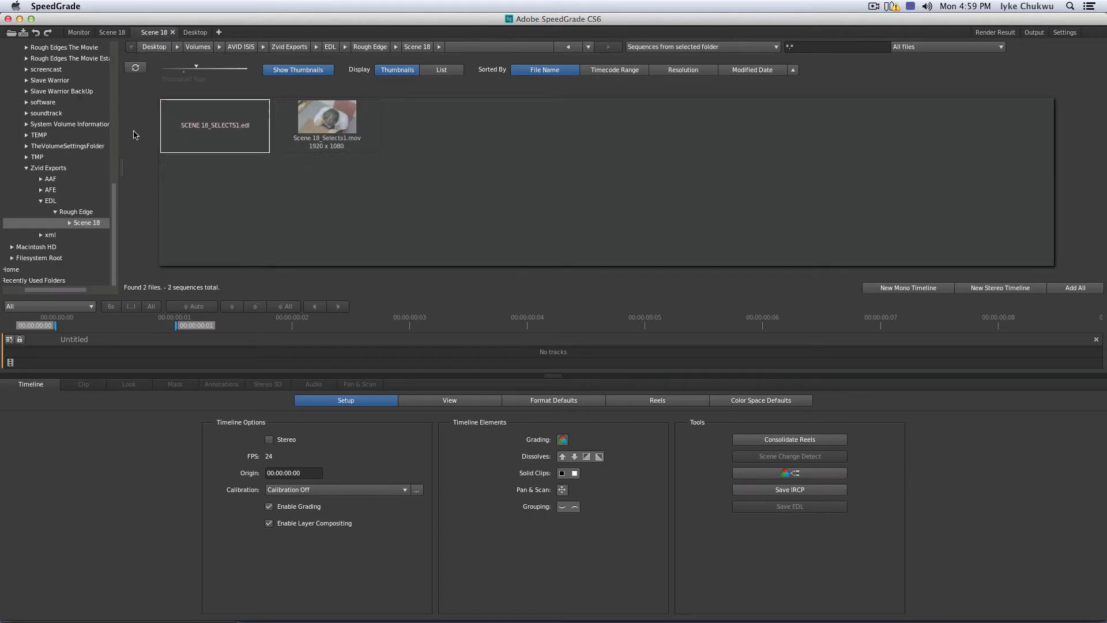
{"action": "mouse_move", "coordinate": [235, 129]}
{"action": "mouse_move", "coordinate": [208, 146]}
{"action": "left_click", "coordinate": [261, 145]}
{"action": "mouse_move", "coordinate": [261, 142]}
{"action": "left_click", "coordinate": [262, 148]}
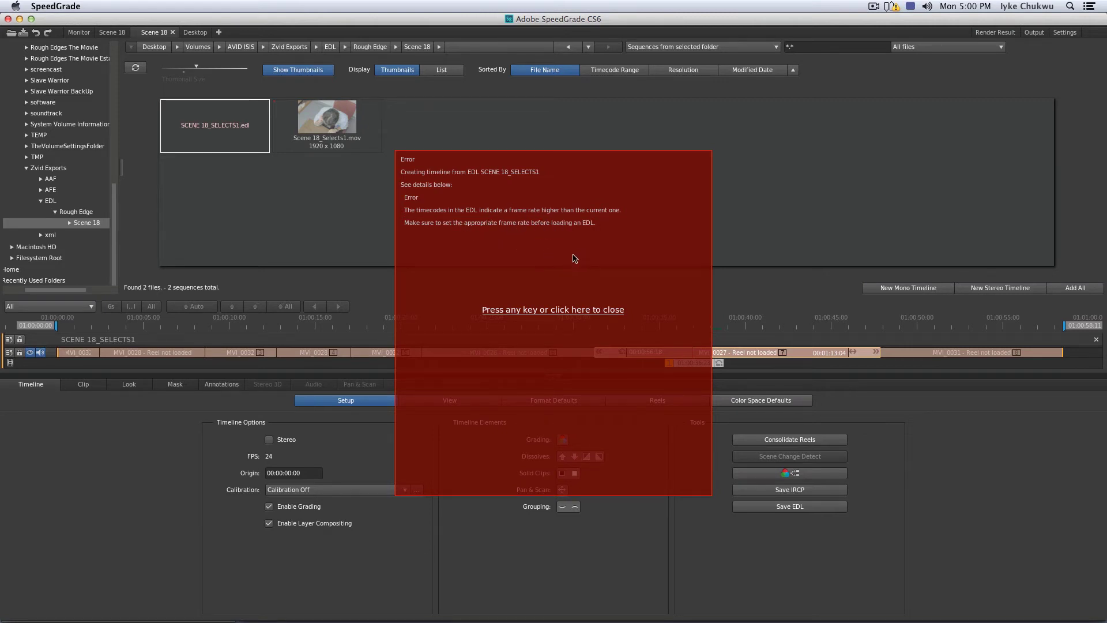
{"action": "left_click", "coordinate": [545, 310]}
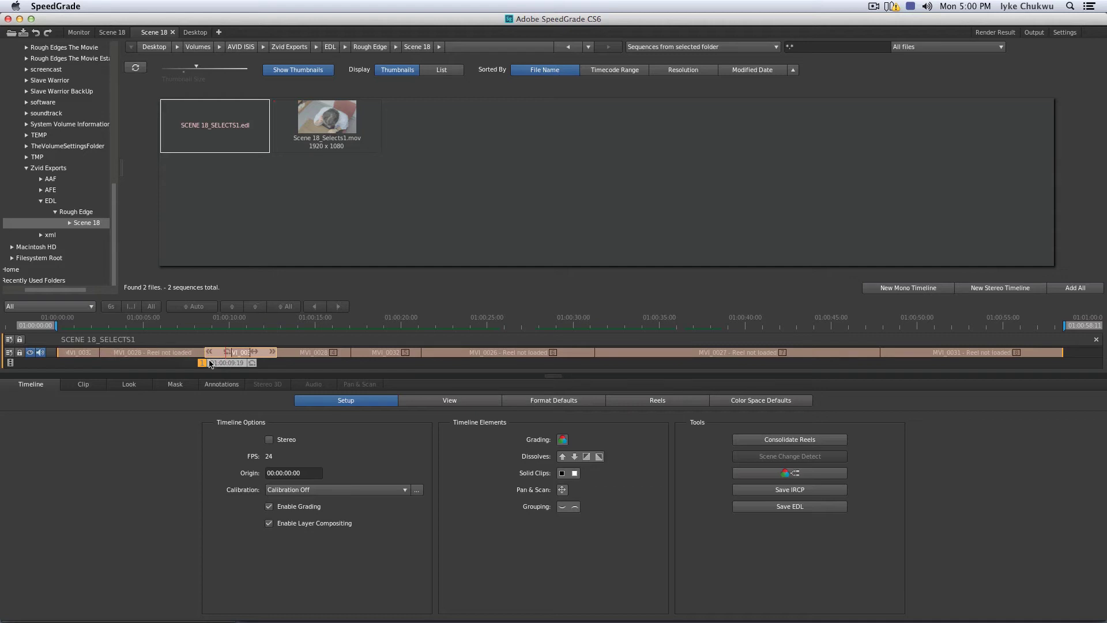
- View the conformed timeline's frame in the Monitor at 93% zoom, then return to the camera clips folder
{"action": "key", "text": "Tab"}
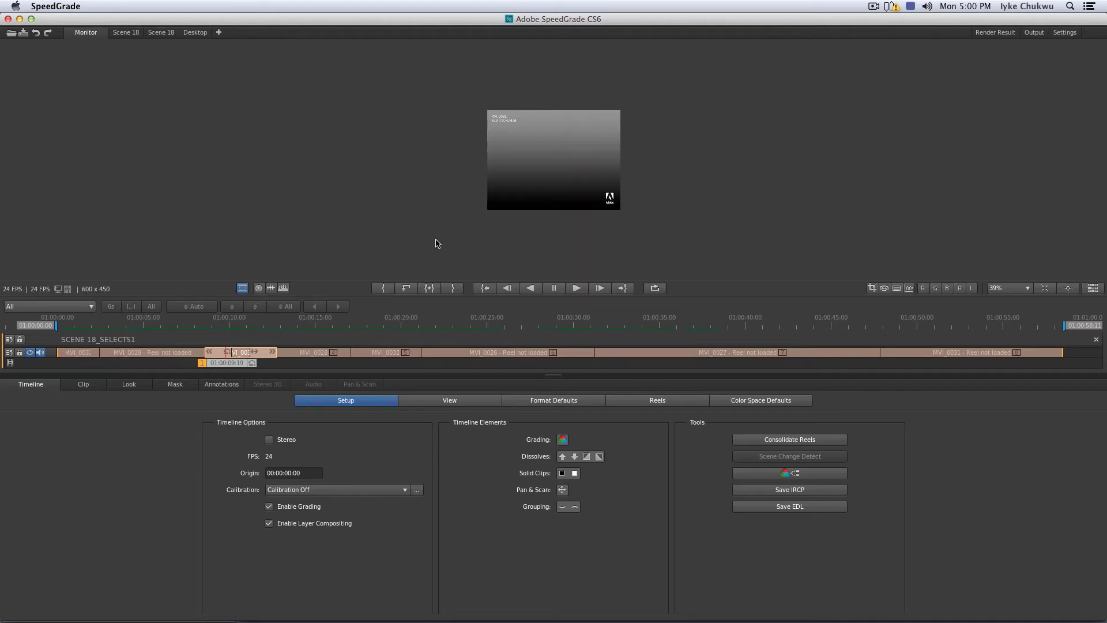
{"action": "scroll", "coordinate": [437, 242], "scroll_direction": "up", "scroll_amount": 5}
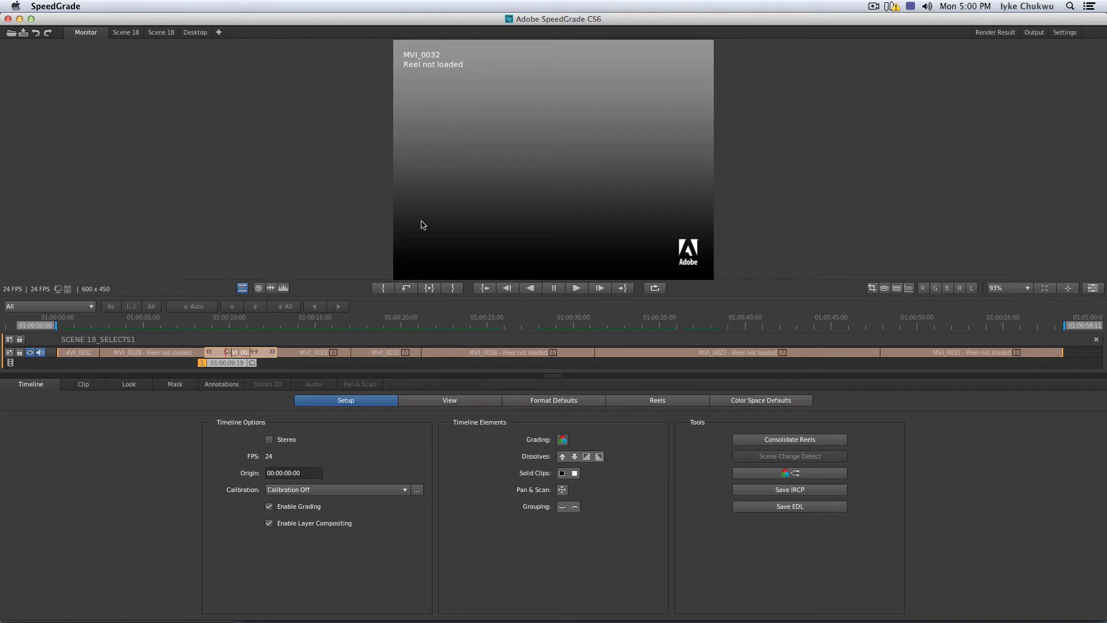
{"action": "key", "text": "Tab"}
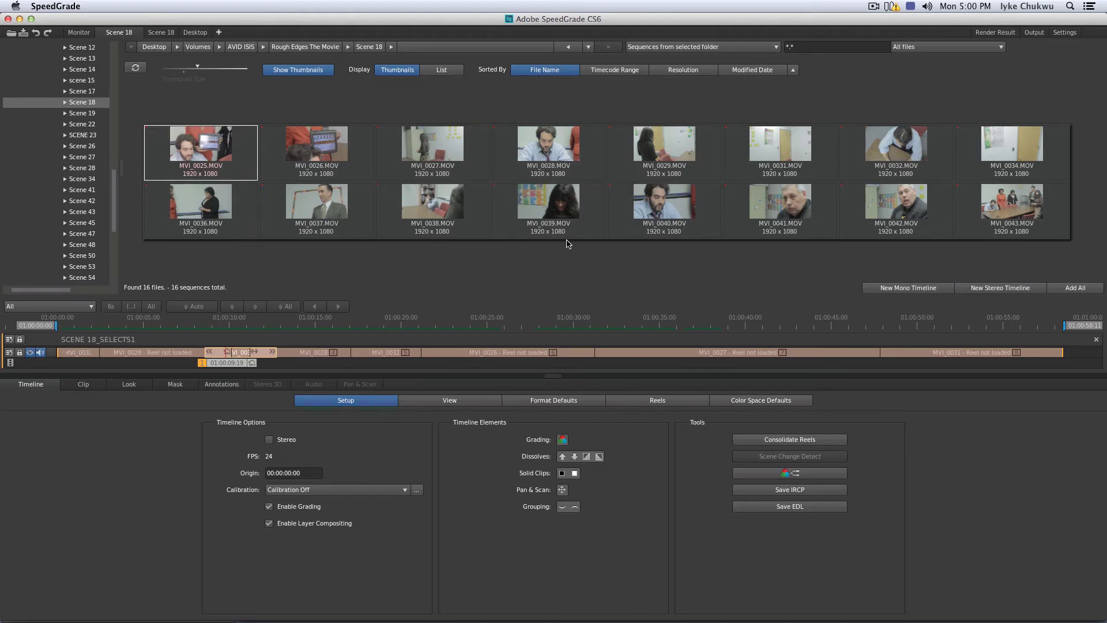
- Link the five timeline reels to the MVI .MOV clips with Reels > Load from desktop, dismissing the warning
{"action": "mouse_move", "coordinate": [596, 234]}
{"action": "left_click", "coordinate": [670, 405]}
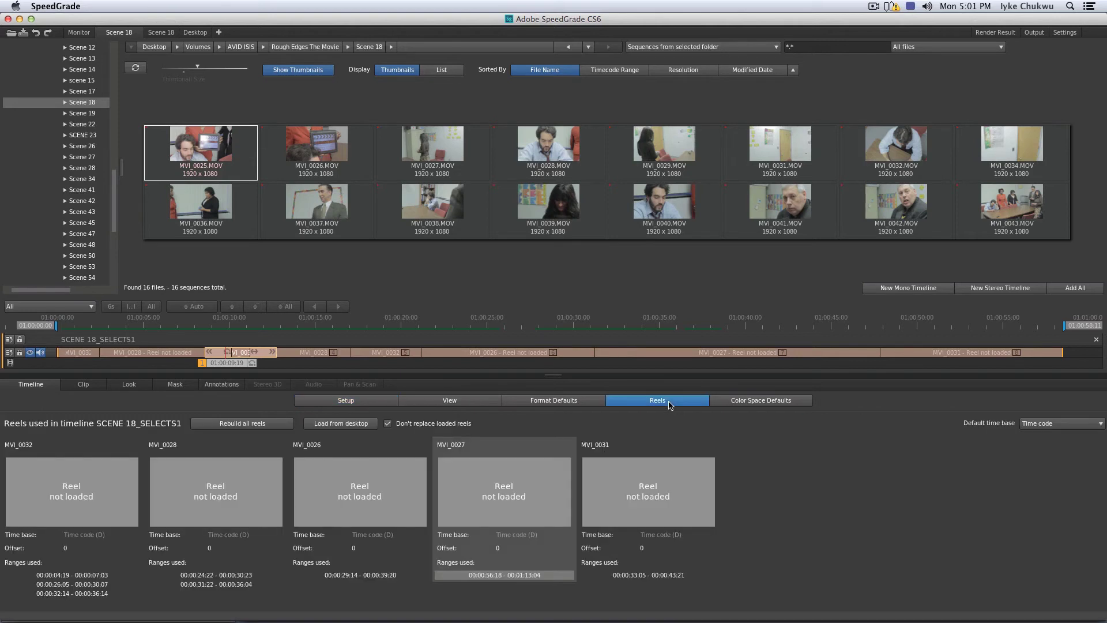
{"action": "mouse_move", "coordinate": [136, 498]}
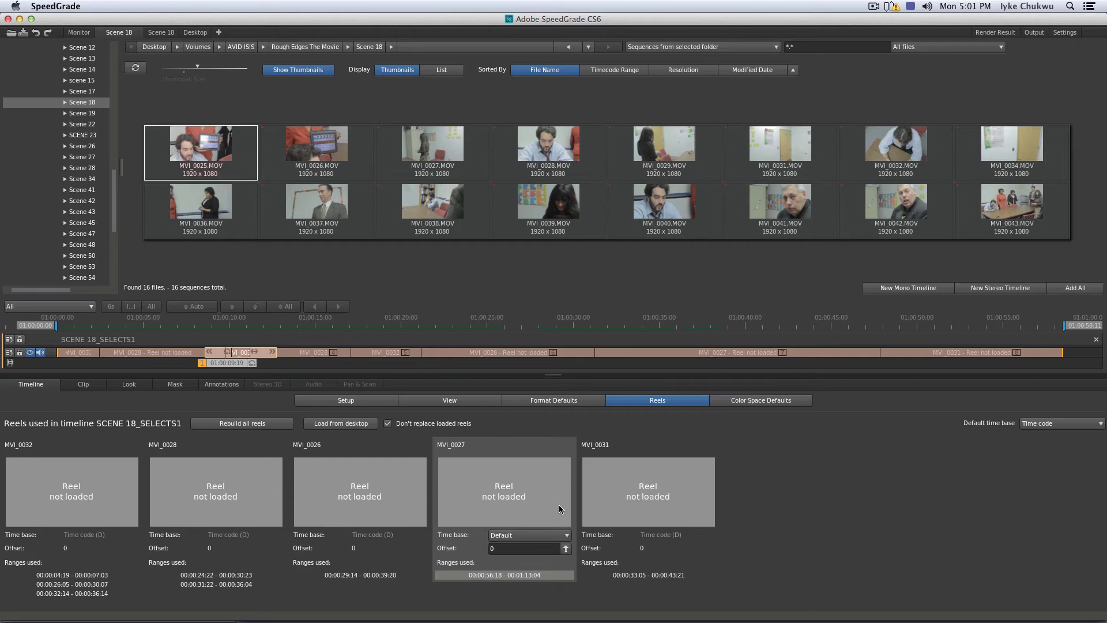
{"action": "mouse_move", "coordinate": [630, 497]}
{"action": "mouse_move", "coordinate": [313, 491]}
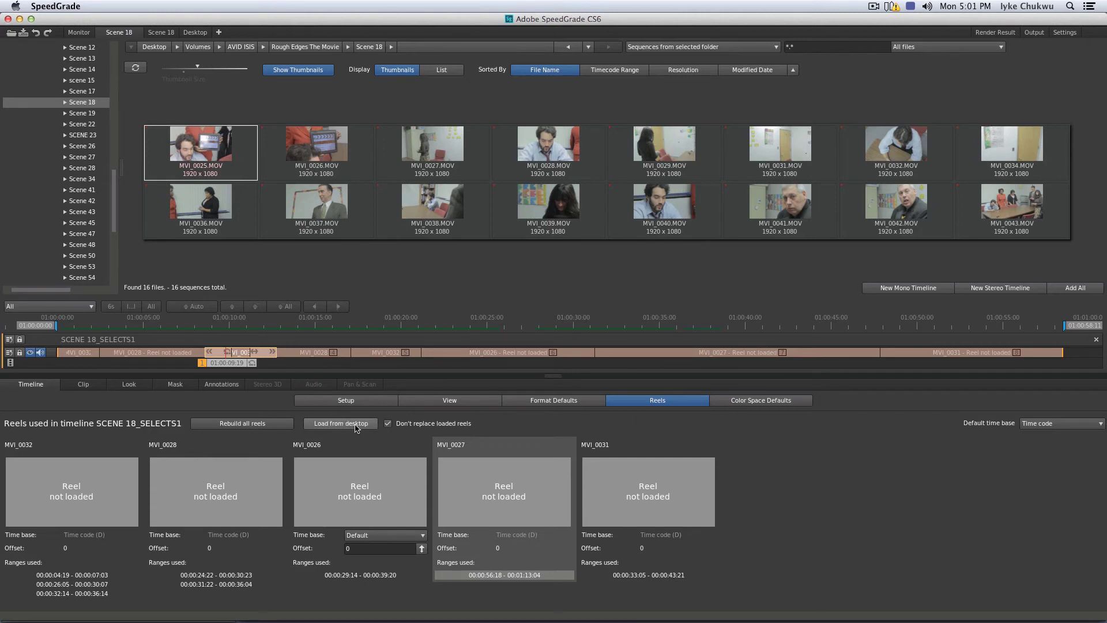
{"action": "mouse_move", "coordinate": [319, 214]}
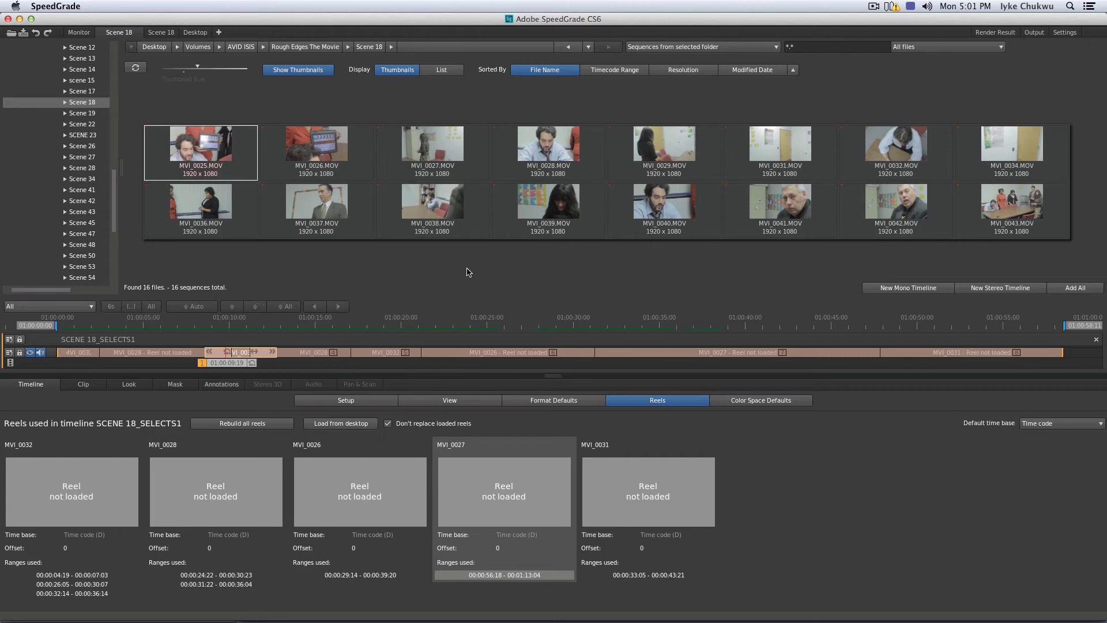
{"action": "left_click", "coordinate": [345, 424]}
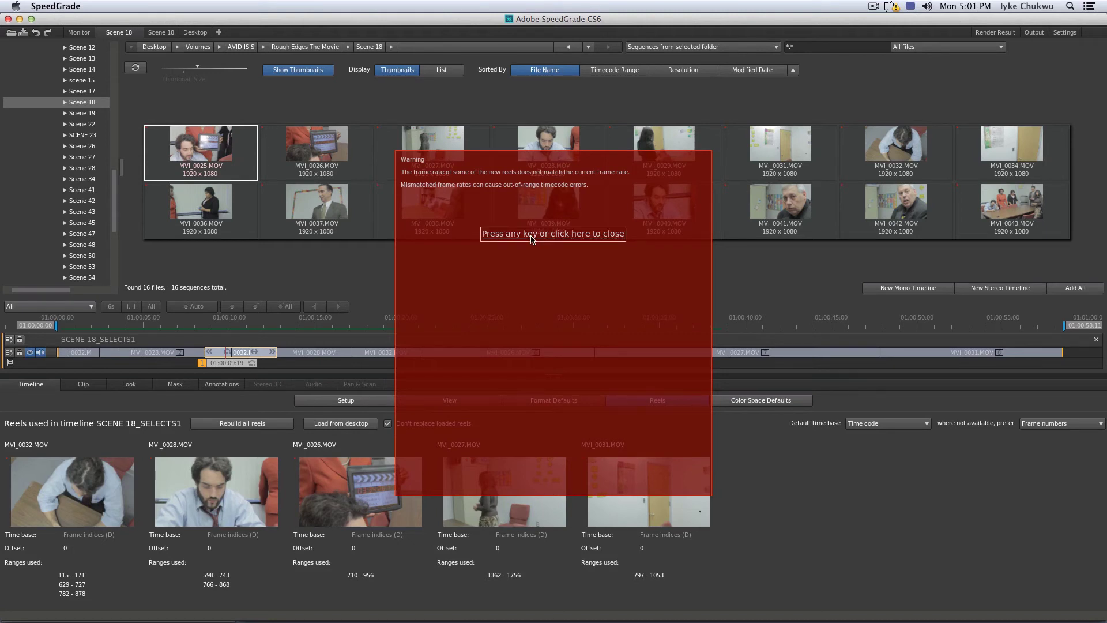
{"action": "left_click", "coordinate": [531, 233]}
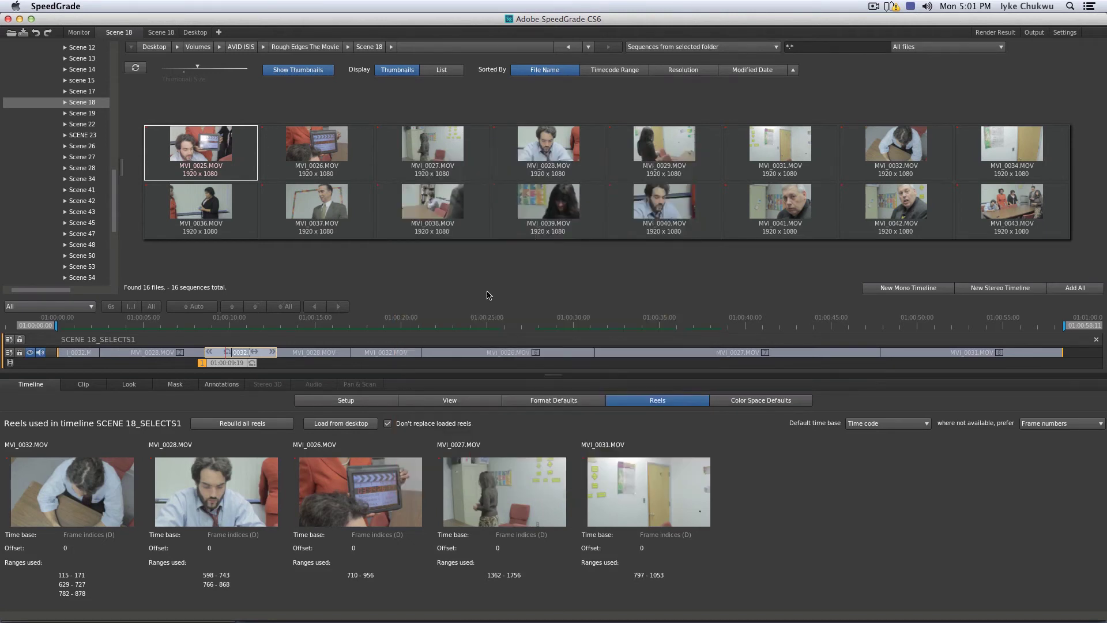
- Review the conformed footage, stepping through MVI_0028, MVI_0032 and MVI_0026 and playing the timeline
{"action": "left_click", "coordinate": [246, 365]}
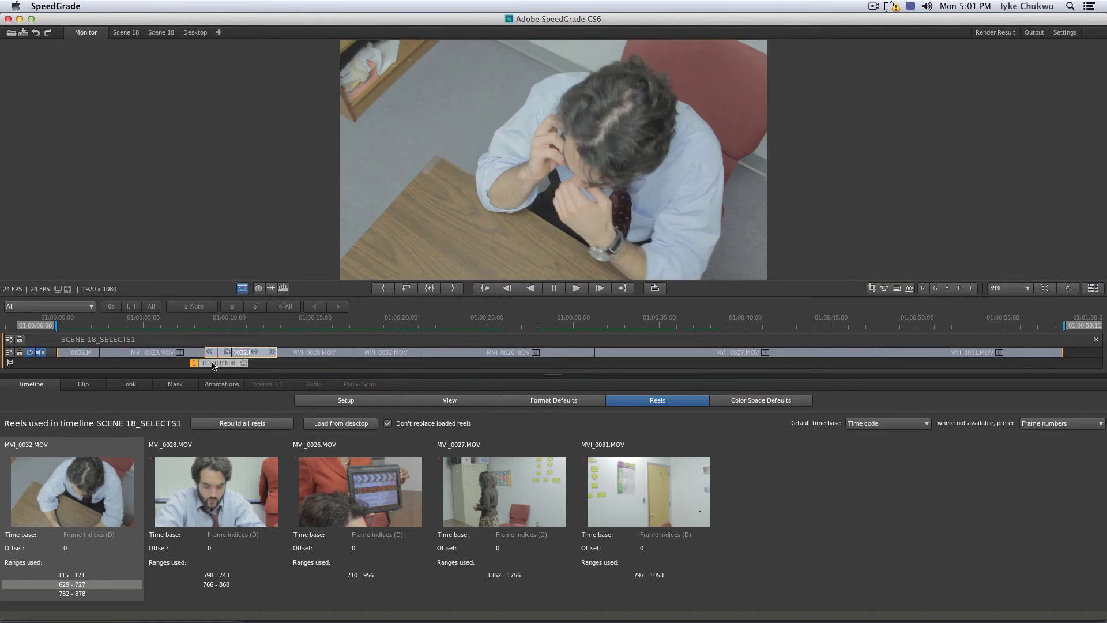
{"action": "left_click", "coordinate": [185, 362]}
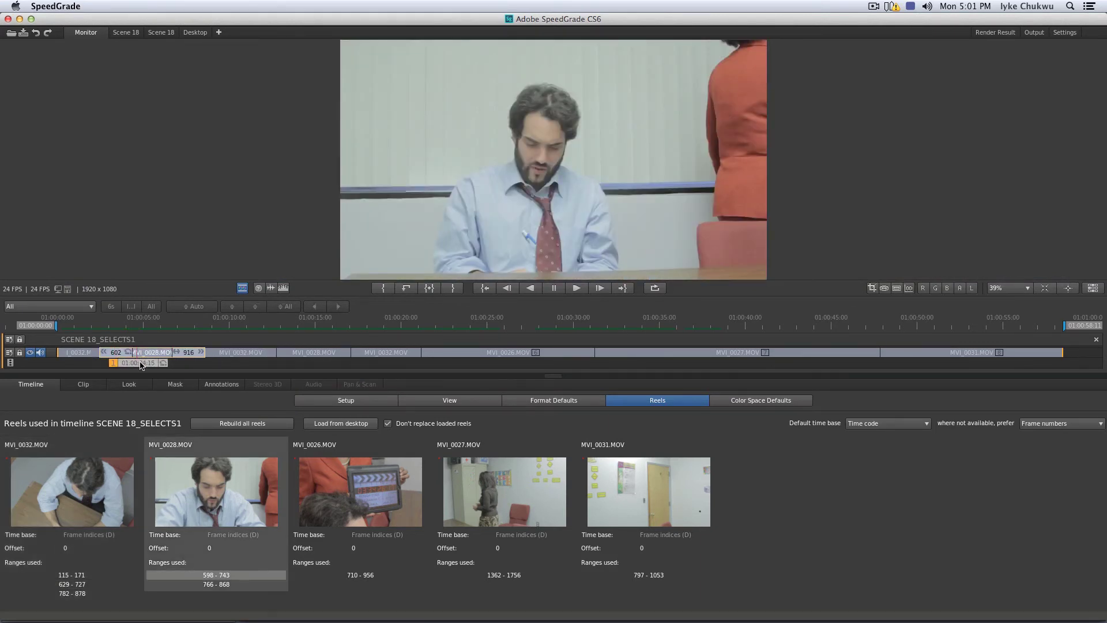
{"action": "left_click", "coordinate": [183, 368]}
{"action": "left_click_drag", "start_coordinate": [184, 368], "coordinate": [232, 372]}
{"action": "left_click", "coordinate": [582, 291]}
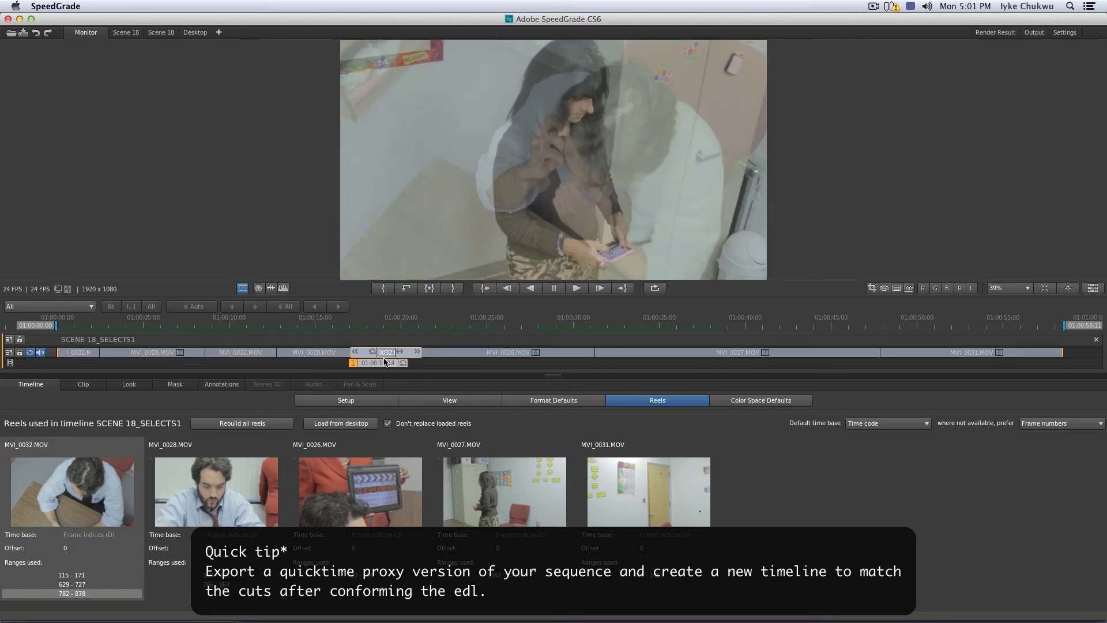
{"action": "left_click_drag", "start_coordinate": [396, 360], "coordinate": [338, 363]}
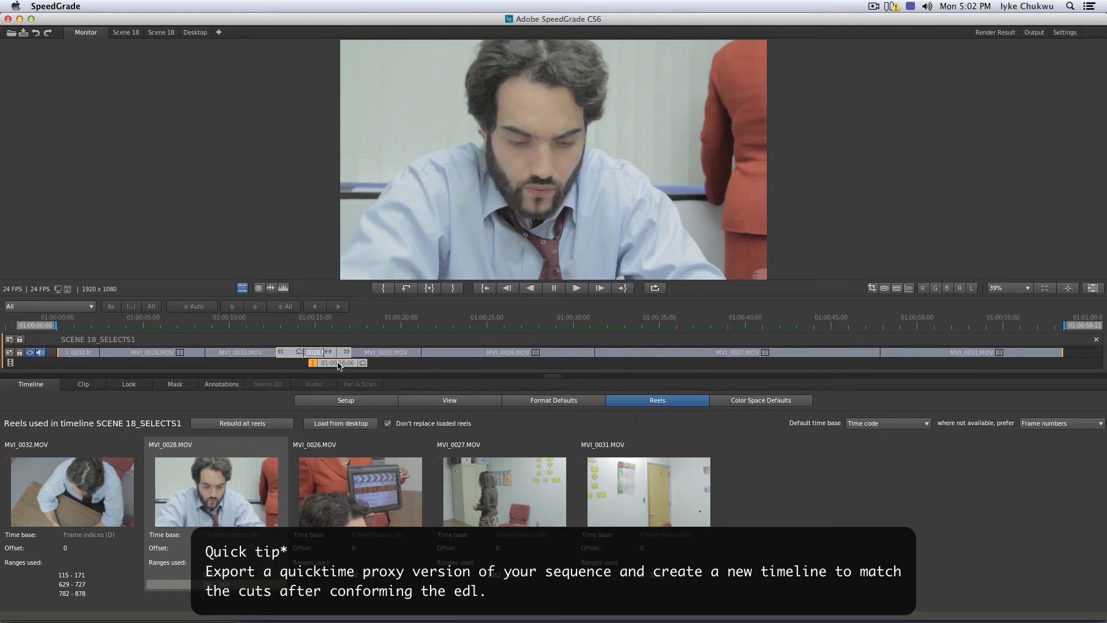
{"action": "key", "text": "super+Tab"}
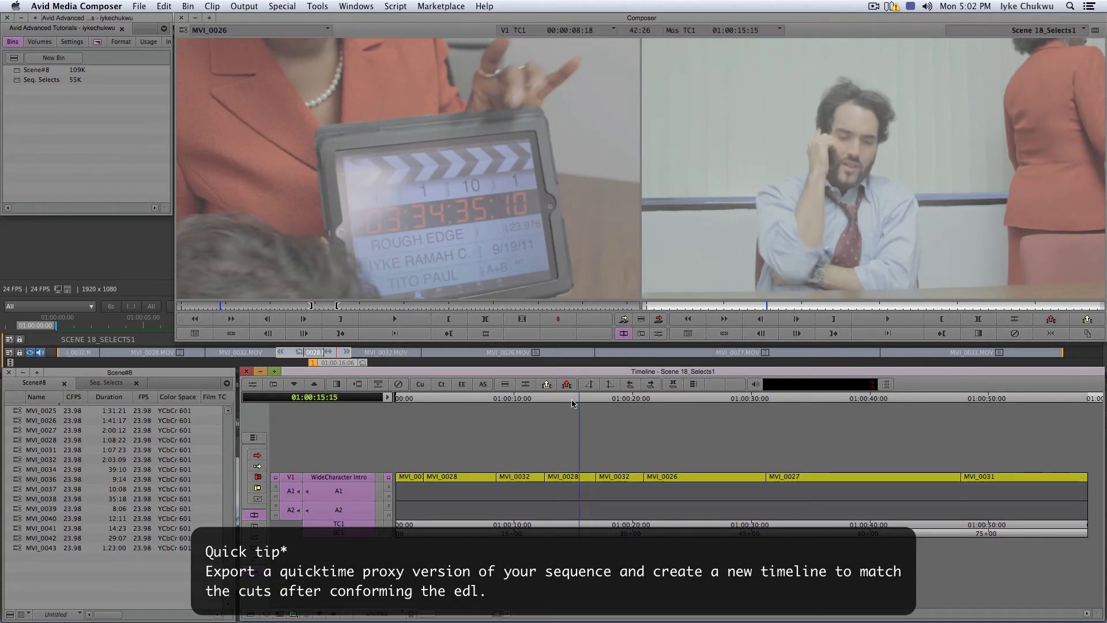
{"action": "left_click", "coordinate": [527, 411]}
{"action": "left_click_drag", "start_coordinate": [527, 411], "coordinate": [478, 418]}
{"action": "key", "text": "super+Tab"}
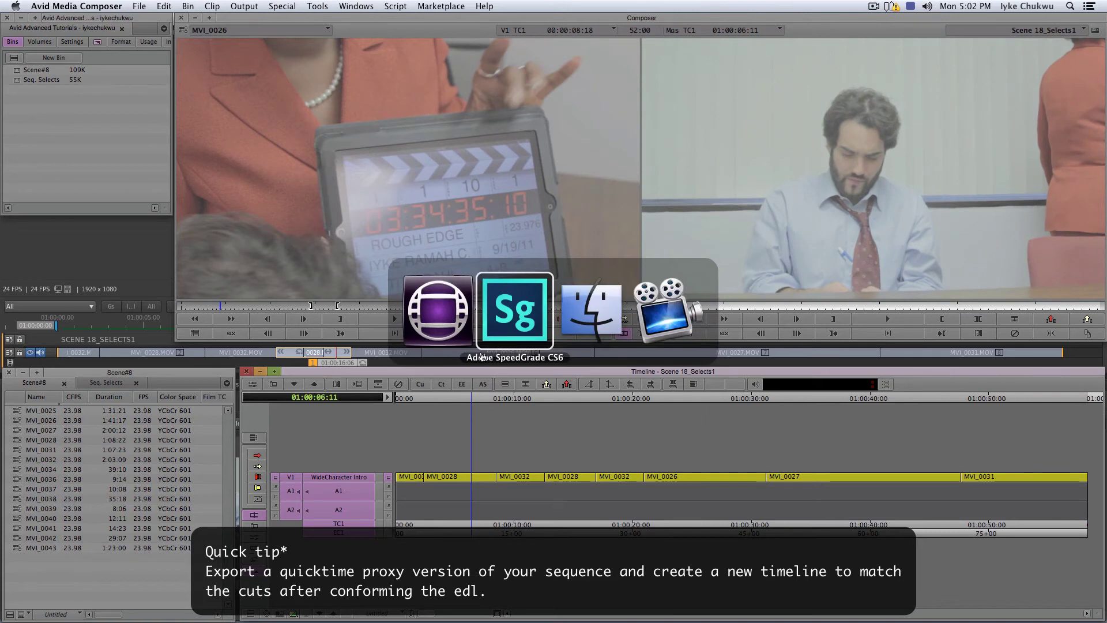
{"action": "left_click", "coordinate": [510, 324]}
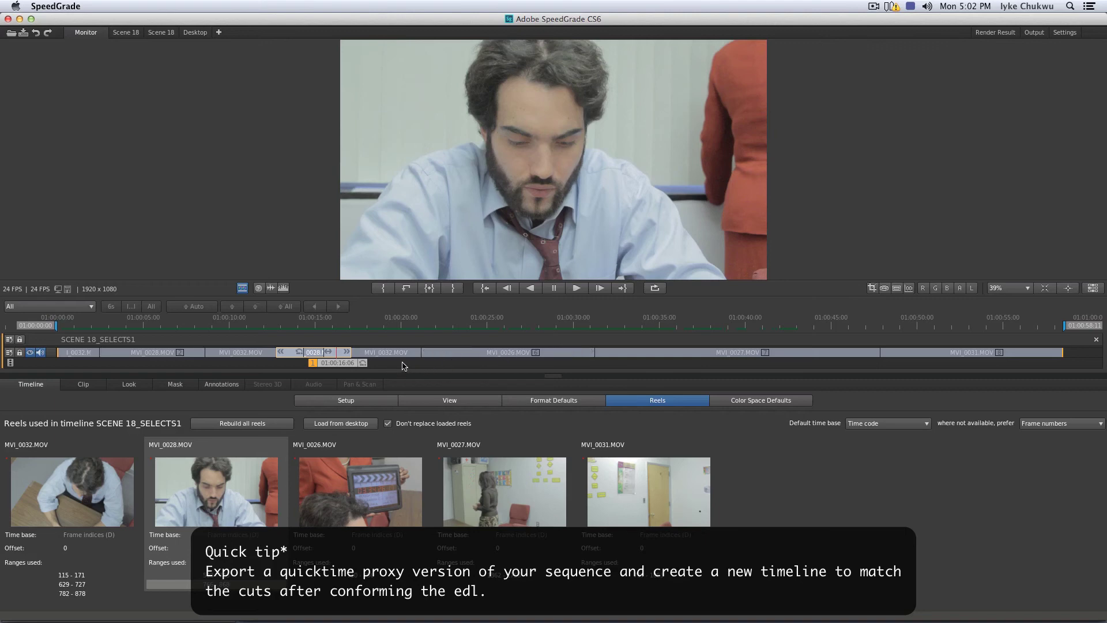
- Delete the SCENE 18_SELECTS1 timeline, confirming with Yes, then switch to Avid Media Composer
{"action": "key", "text": "ctrl+Tab"}
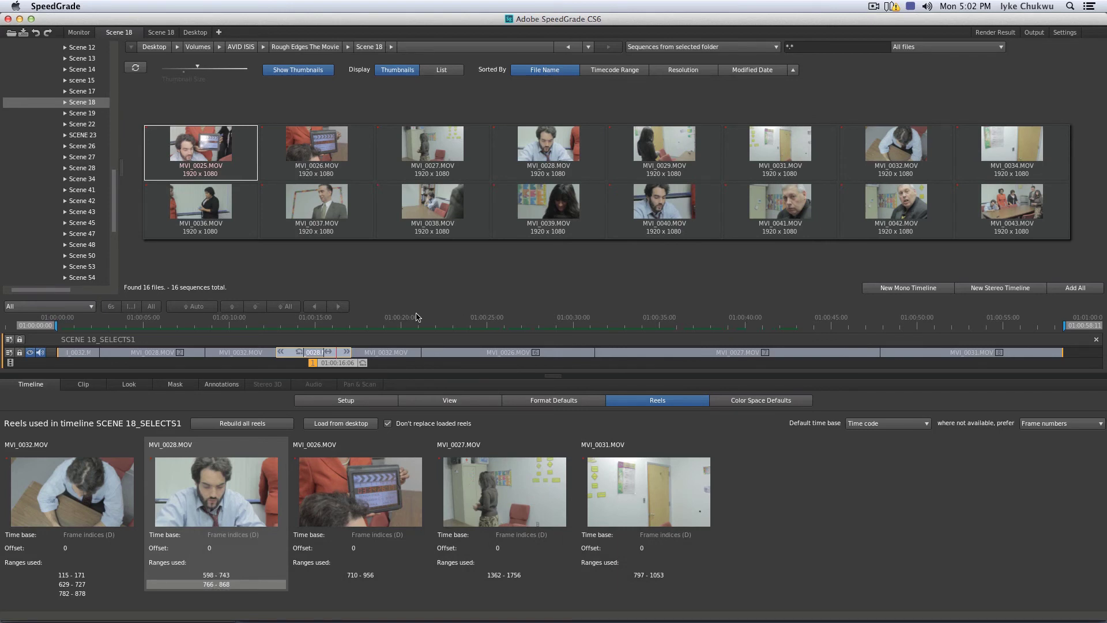
{"action": "left_click", "coordinate": [1096, 339]}
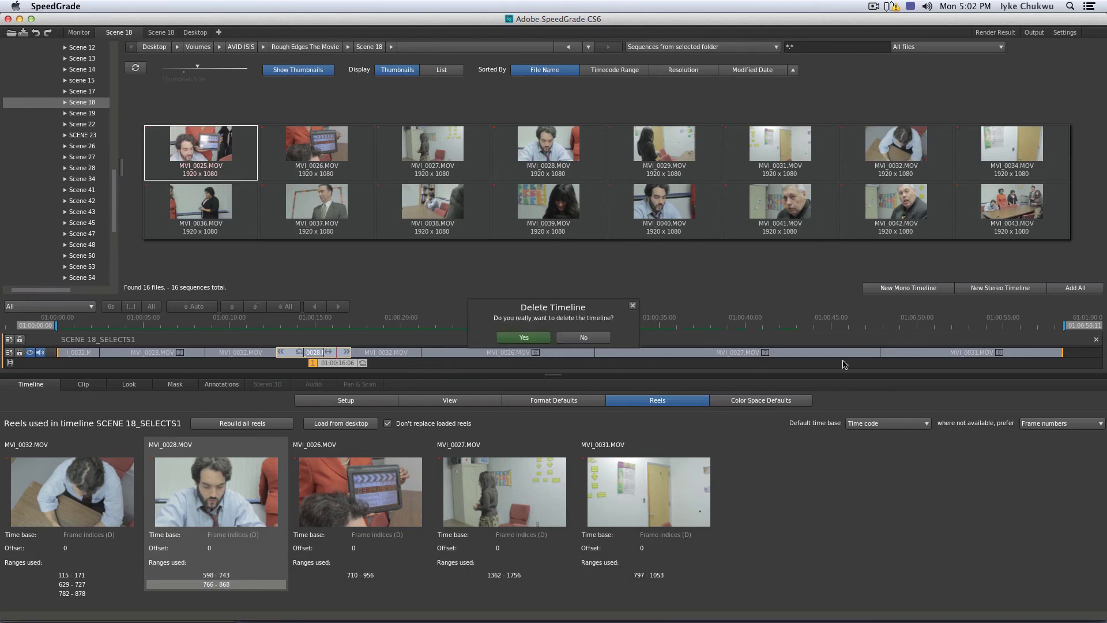
{"action": "left_click", "coordinate": [542, 340]}
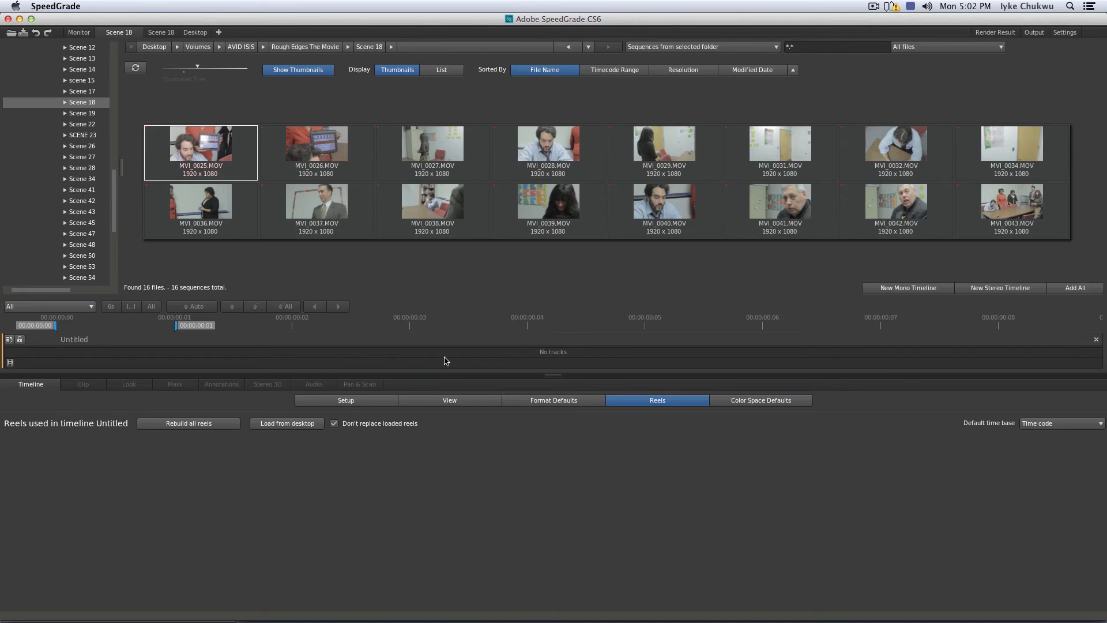
{"action": "key", "text": "super+Tab"}
{"action": "key", "text": "super+Tab"}
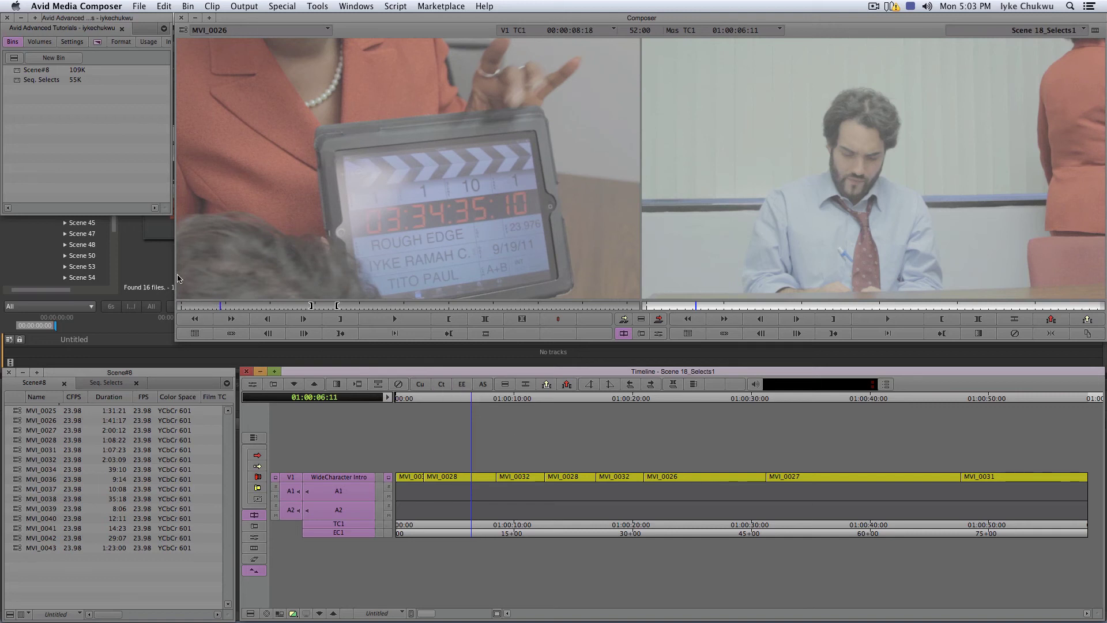
- Hide Avid Media Composer to bring SpeedGrade's Scene 18 clip browser back
{"action": "left_click", "coordinate": [159, 264]}
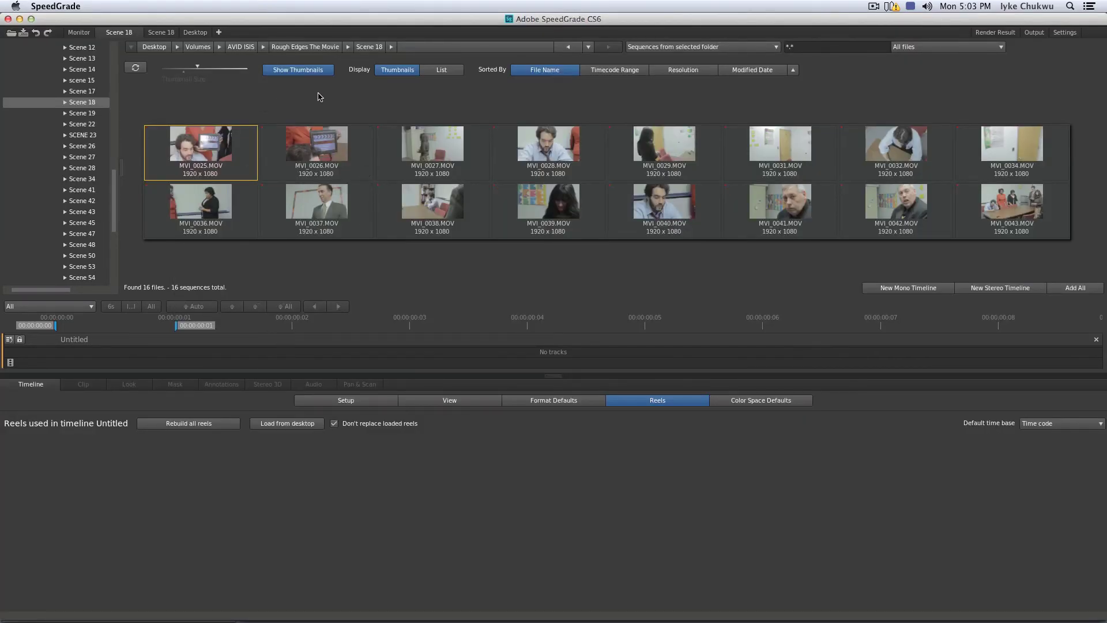
- Add Scene 18_Selects1.mov from the EDL export folder to the timeline and enlarge the thumbnails
{"action": "left_click", "coordinate": [161, 33]}
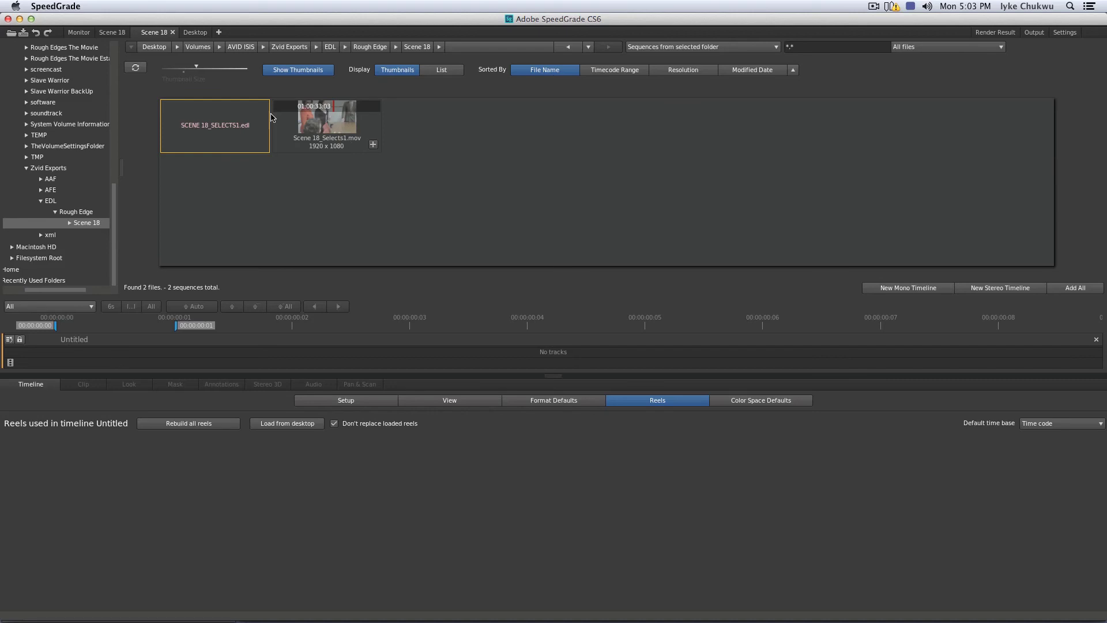
{"action": "left_click", "coordinate": [373, 146]}
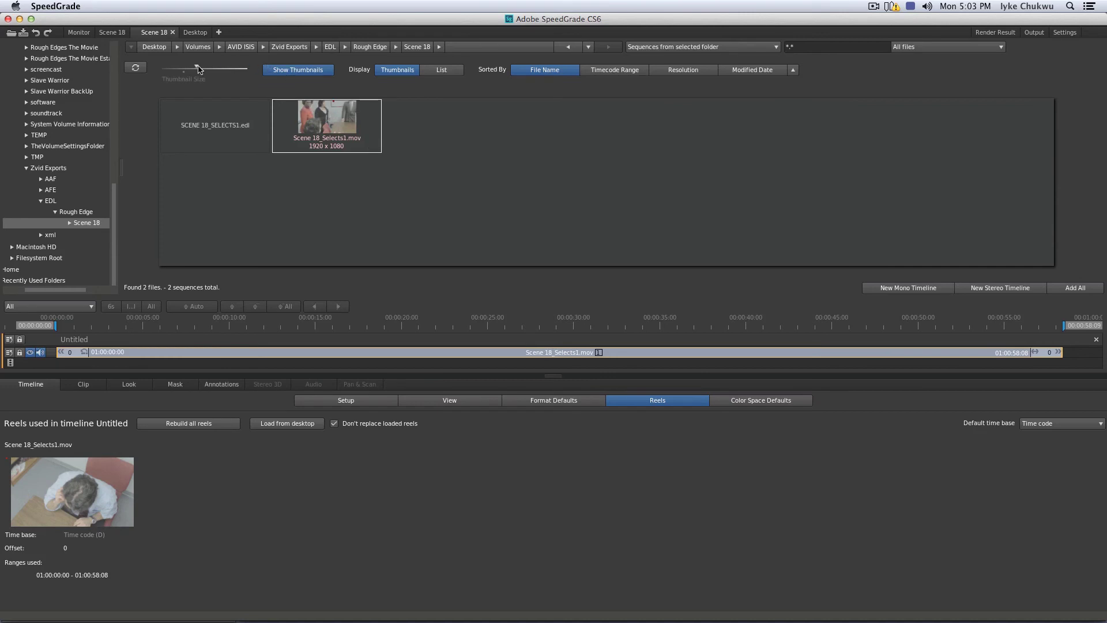
{"action": "left_click_drag", "start_coordinate": [196, 66], "coordinate": [205, 66]}
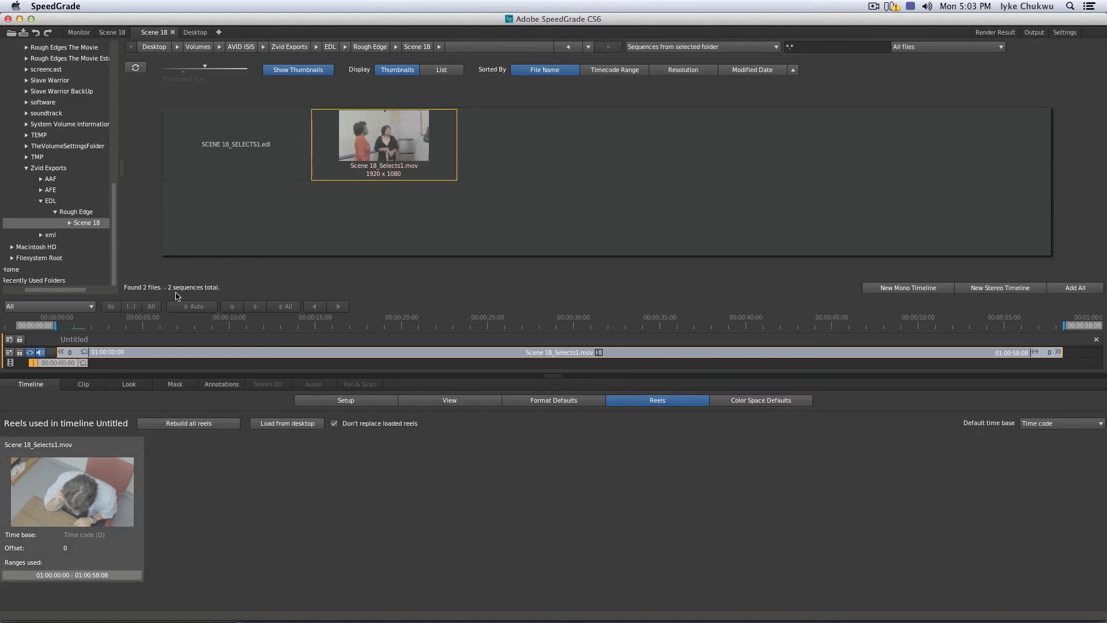
- Scrub through Scene 18_Selects1.mov in the Monitor, then return to the source clip browser
{"action": "key", "text": "Tab"}
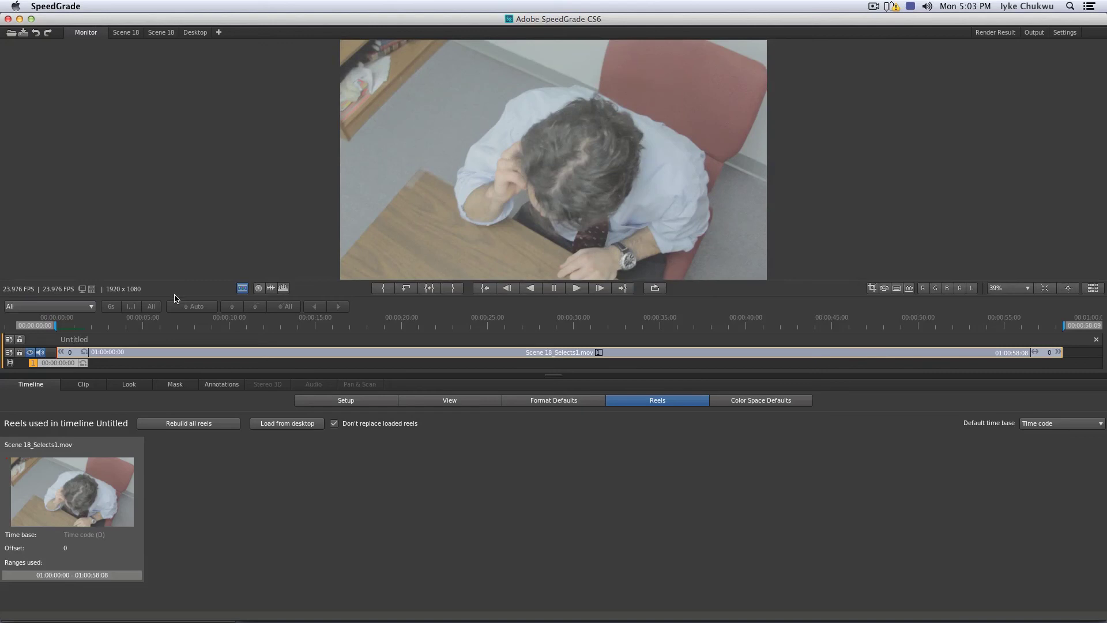
{"action": "left_click_drag", "start_coordinate": [65, 364], "coordinate": [197, 363]}
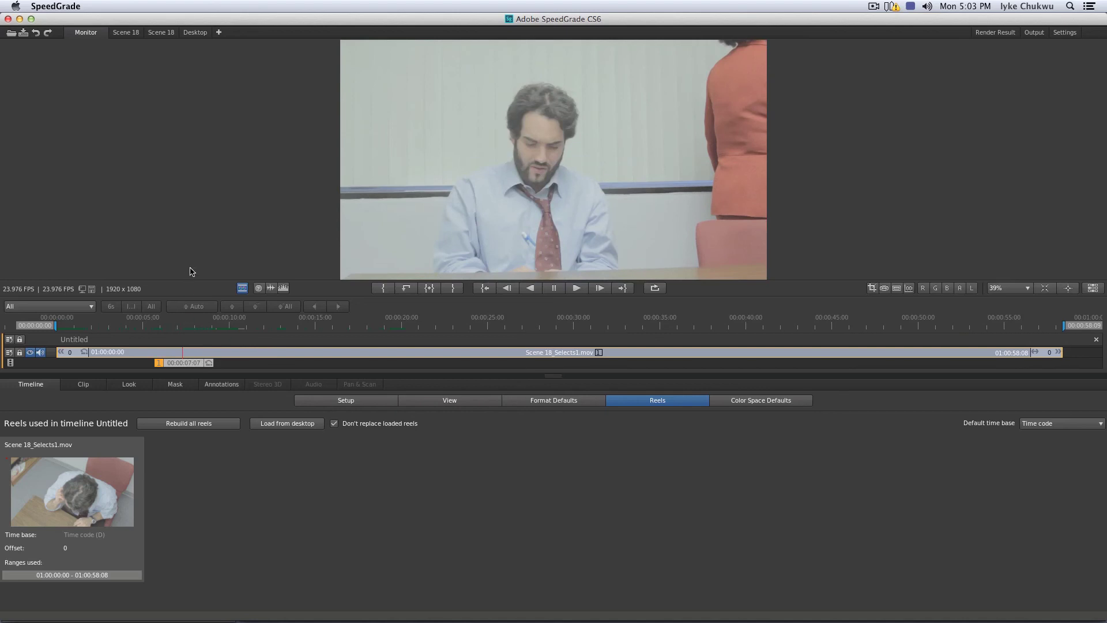
{"action": "key", "text": "ctrl+Tab"}
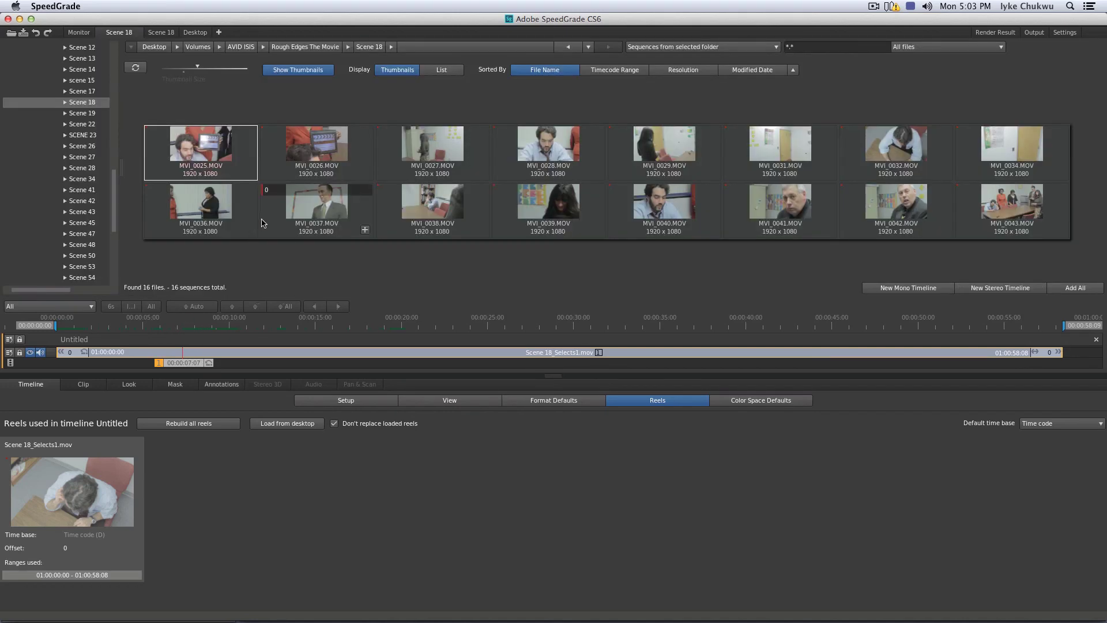
{"action": "left_click_drag", "start_coordinate": [186, 369], "coordinate": [190, 368]}
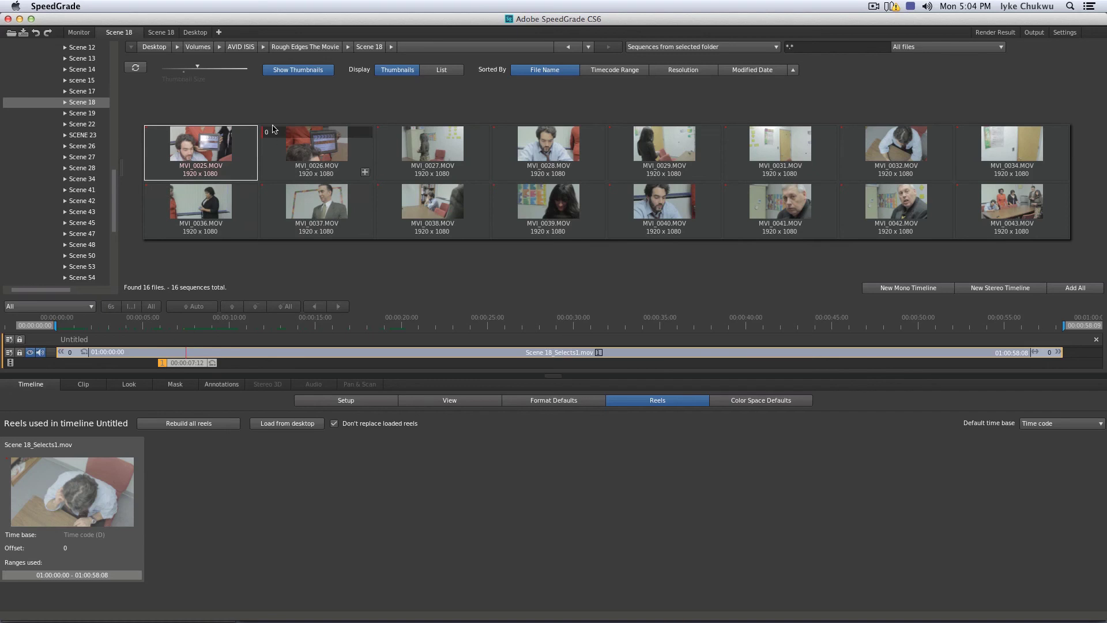
- Drop SCENE 18_SELECTS1.edl onto the Scene 18_Selects1.mov timeline clip to cut it into shots
{"action": "left_click", "coordinate": [166, 36]}
{"action": "mouse_move", "coordinate": [223, 174]}
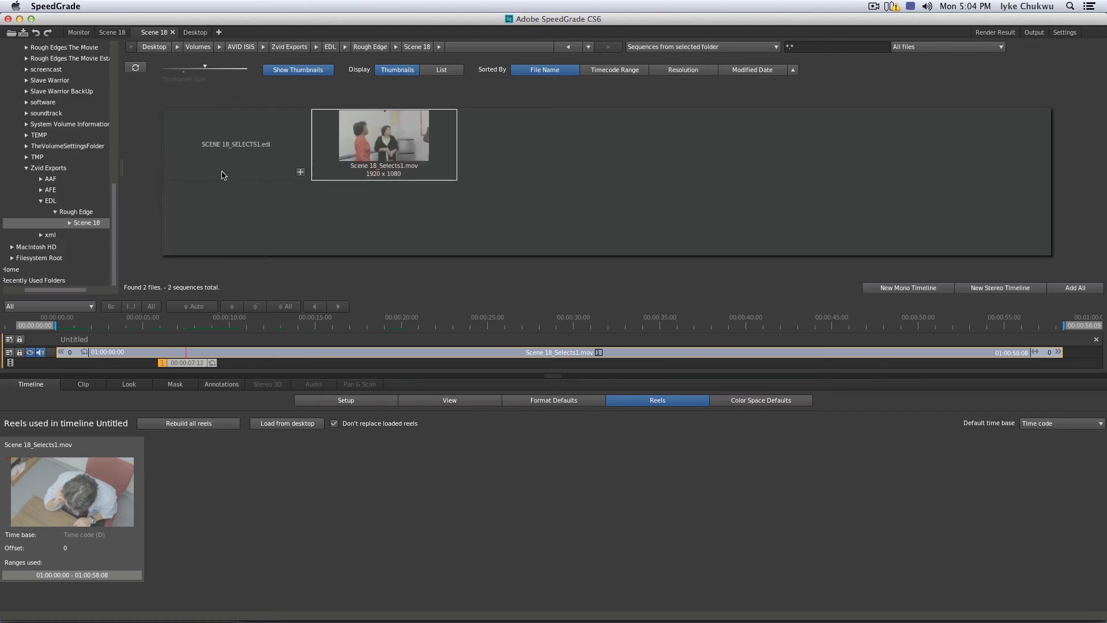
{"action": "left_click", "coordinate": [238, 143]}
{"action": "left_click_drag", "start_coordinate": [239, 144], "coordinate": [288, 352]}
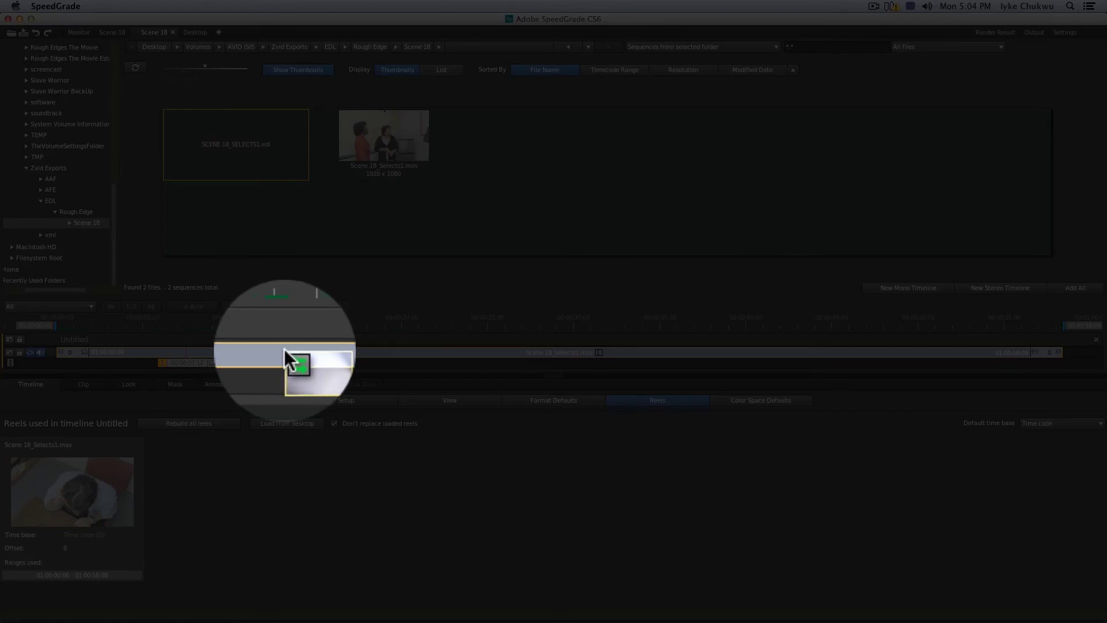
{"action": "left_click_drag", "start_coordinate": [282, 350], "coordinate": [286, 348]}
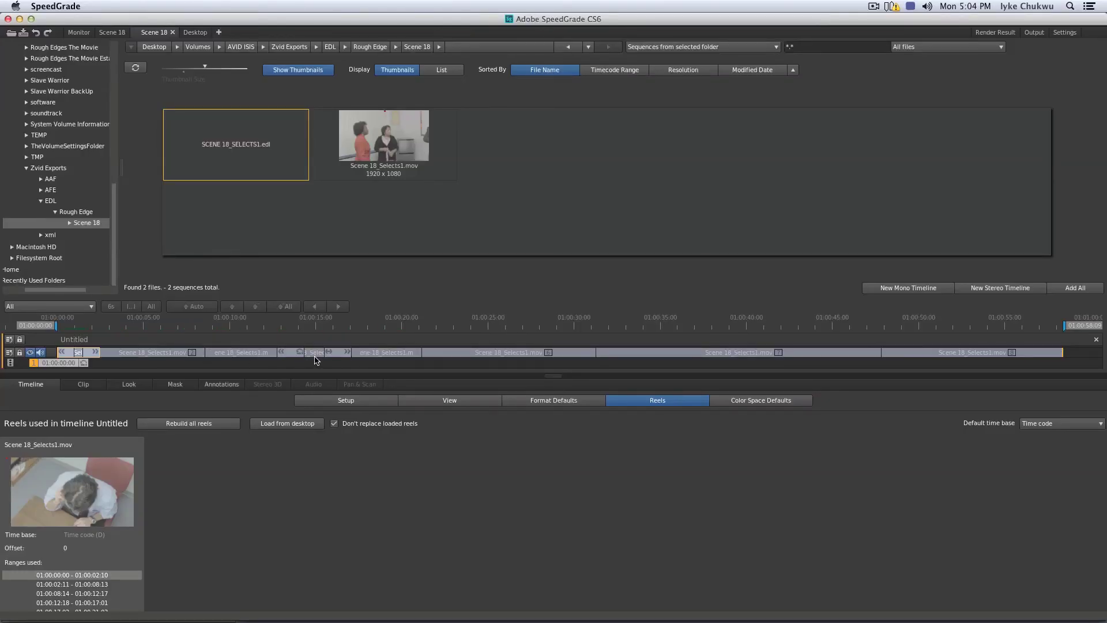
- Scrub the split timeline through its first three shots, then return to the Scene 18 clip browser
{"action": "mouse_move", "coordinate": [268, 152]}
{"action": "left_click_drag", "start_coordinate": [71, 363], "coordinate": [102, 366]}
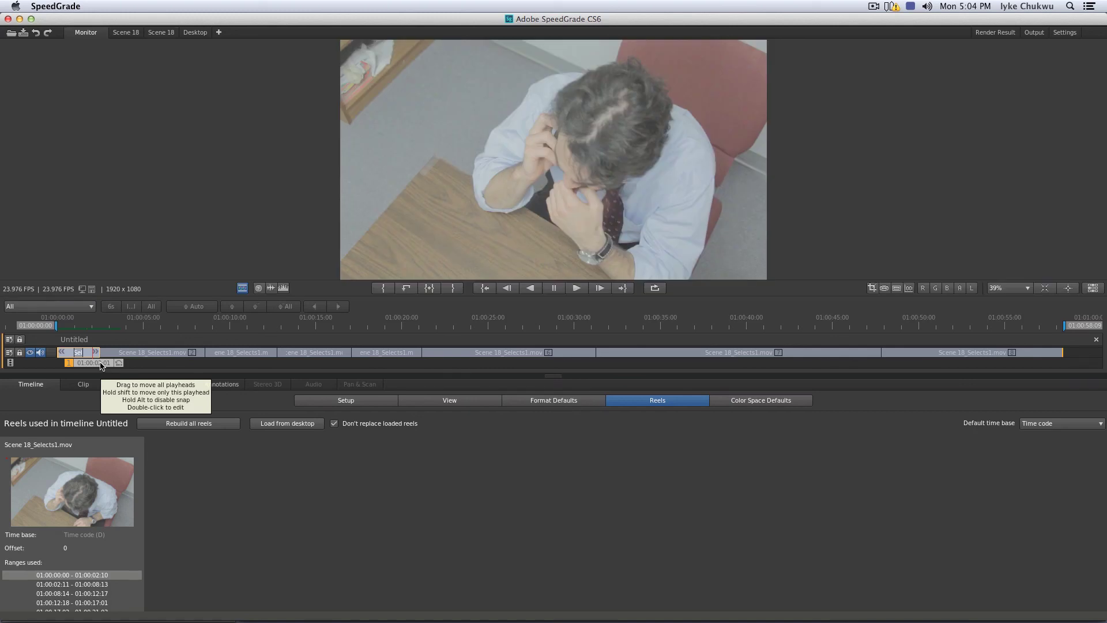
{"action": "left_click_drag", "start_coordinate": [92, 367], "coordinate": [158, 368]}
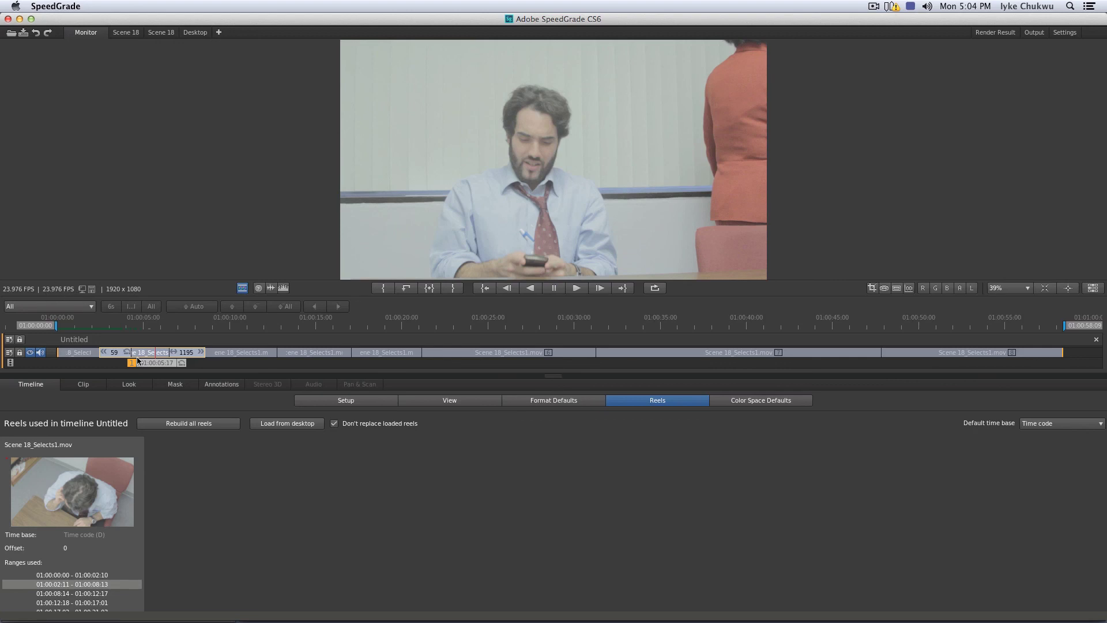
{"action": "left_click_drag", "start_coordinate": [155, 366], "coordinate": [344, 365]}
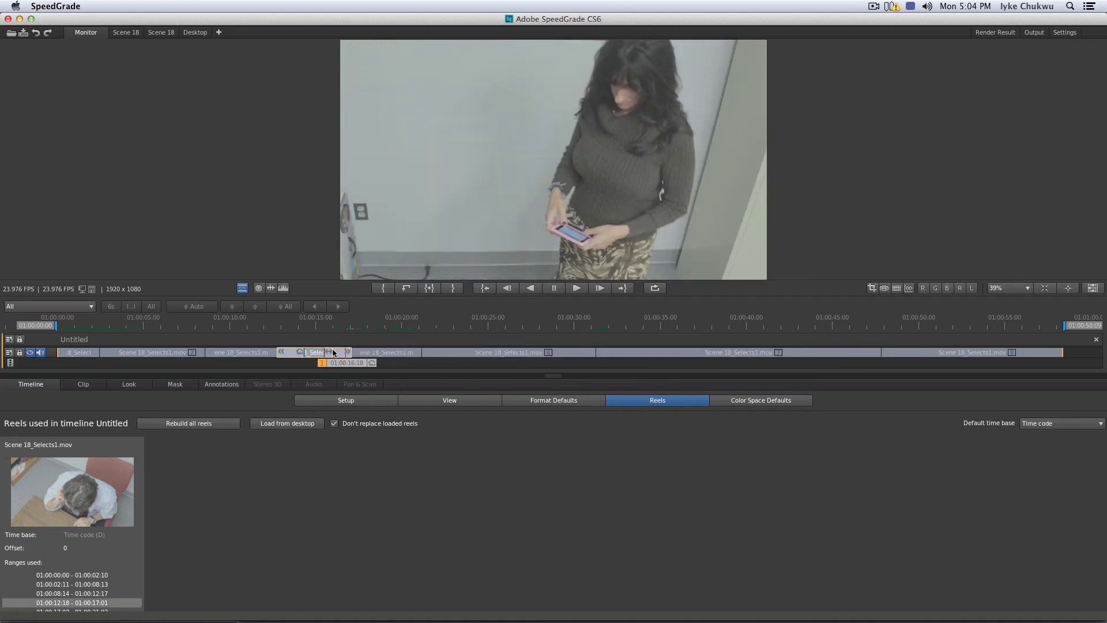
{"action": "mouse_move", "coordinate": [519, 355]}
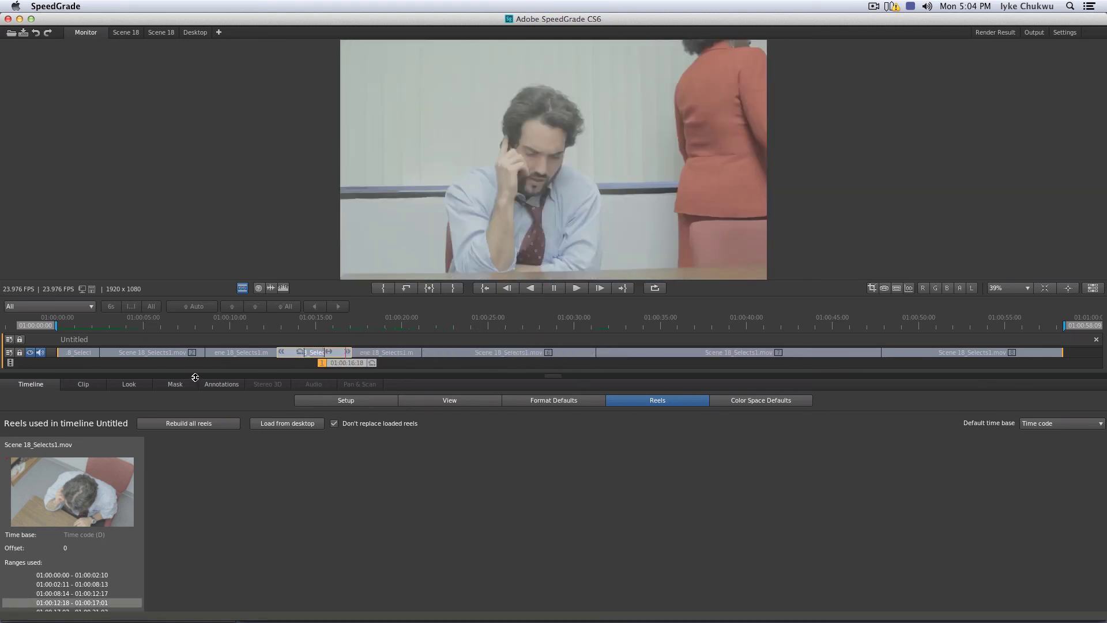
{"action": "key", "text": "ctrl+Tab"}
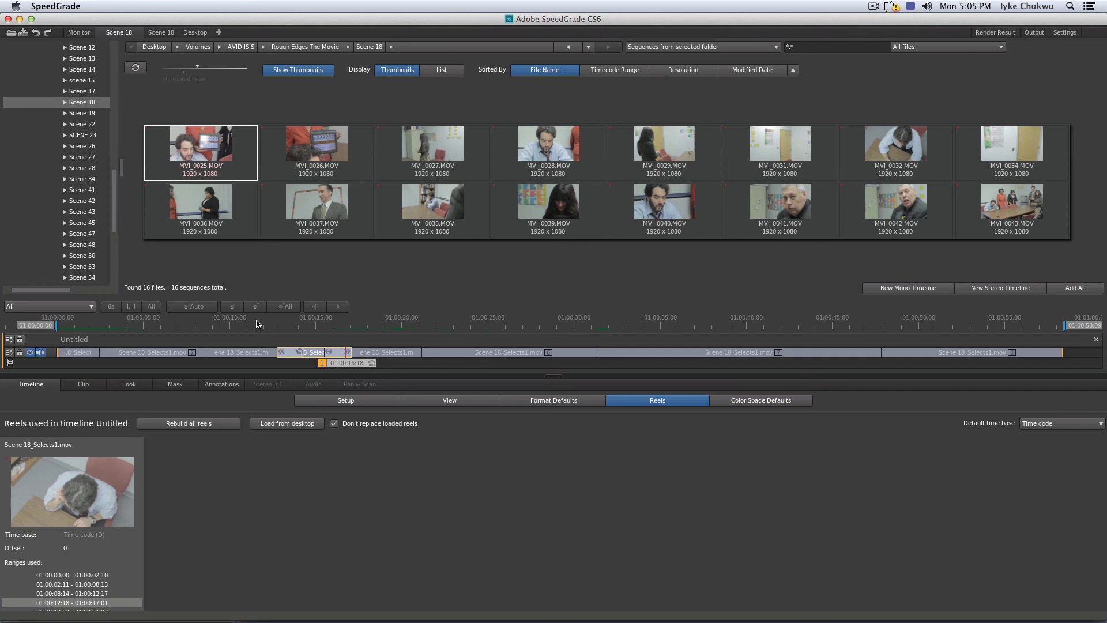
{"action": "left_click", "coordinate": [369, 363]}
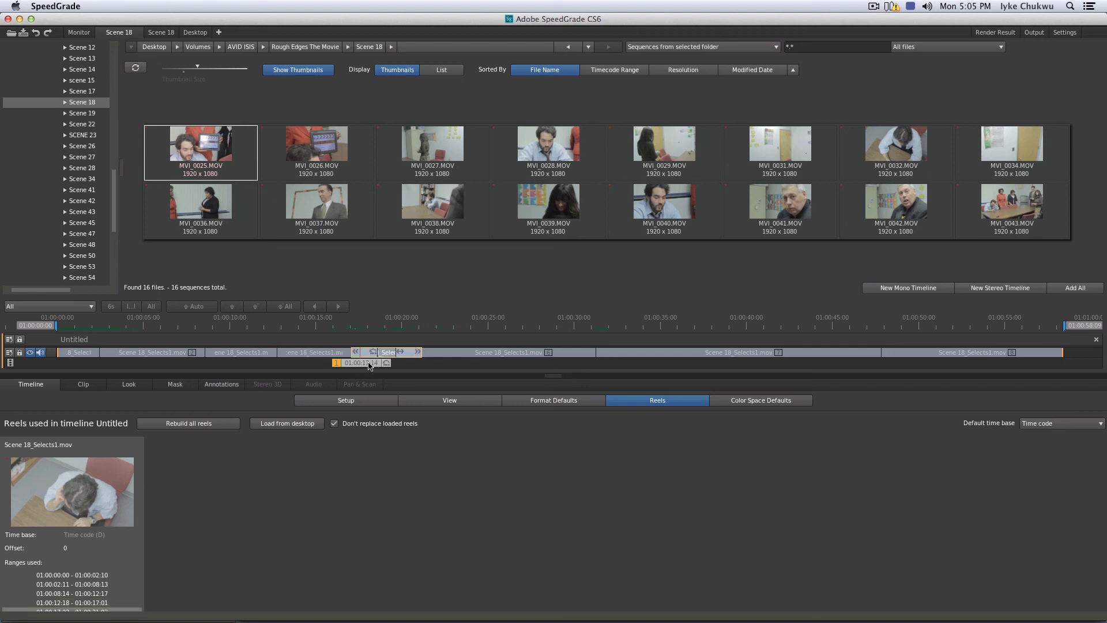
{"action": "left_click", "coordinate": [320, 354]}
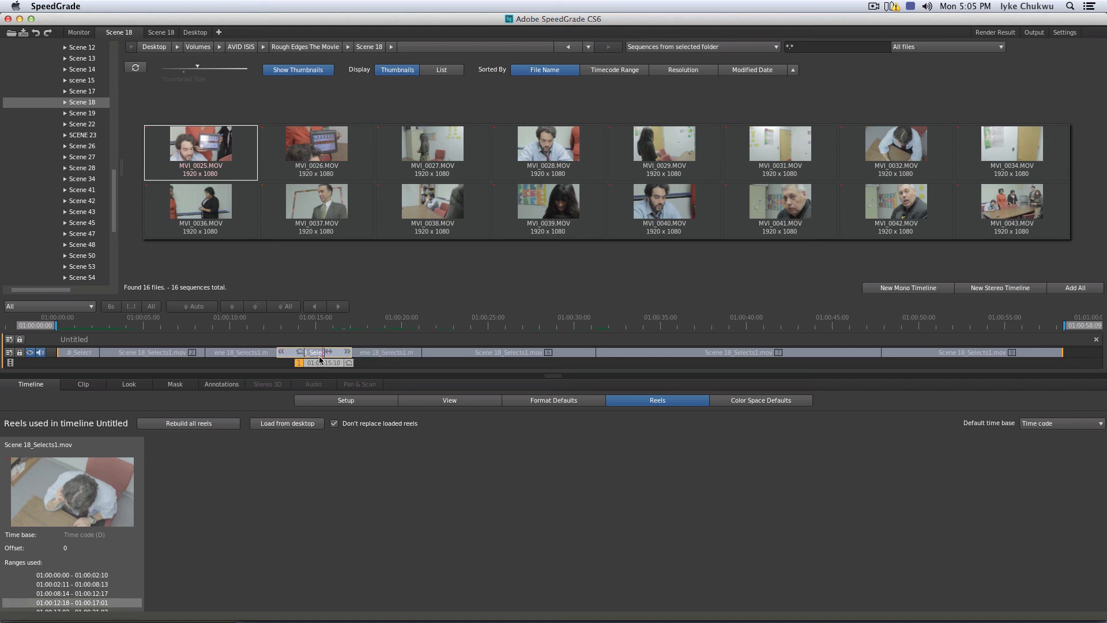